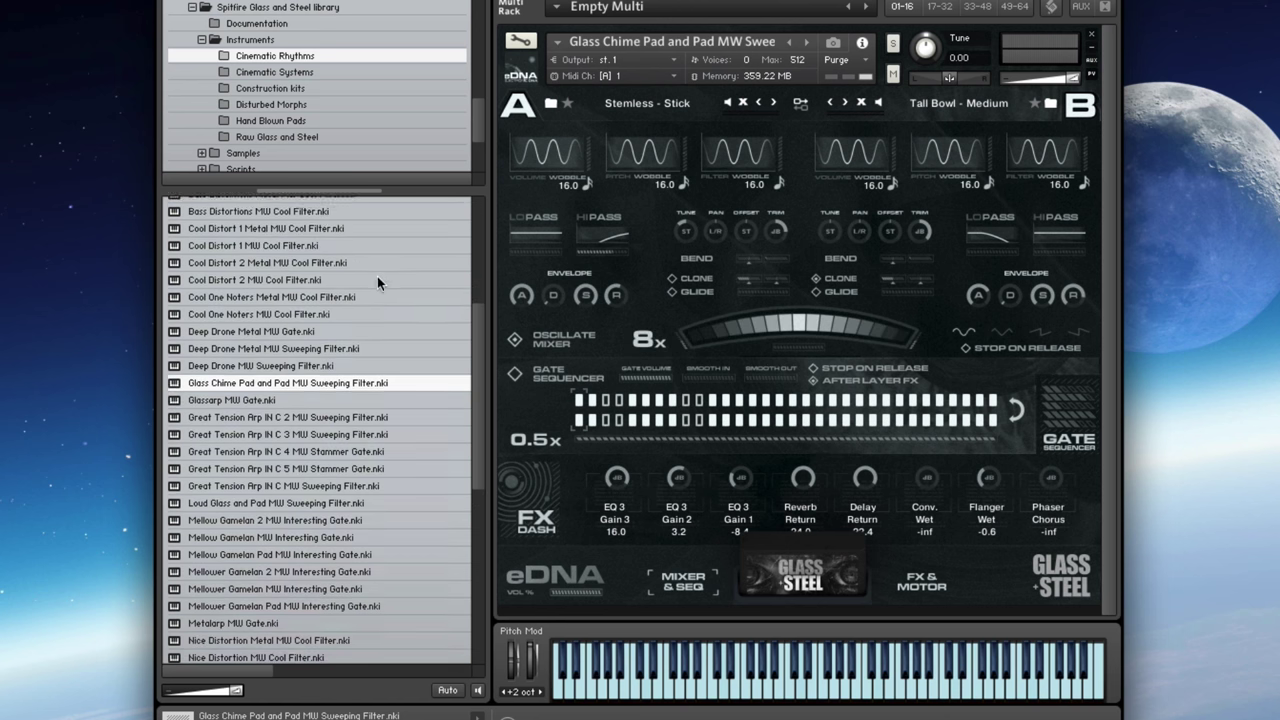
# - Replace the loaded instrument with Deep Drone Metal MW Sweeping Filter from the Cinematic Rhythms folder
pyautogui.scroll(5, 377, 278)
pyautogui.scroll(1, 373, 289)
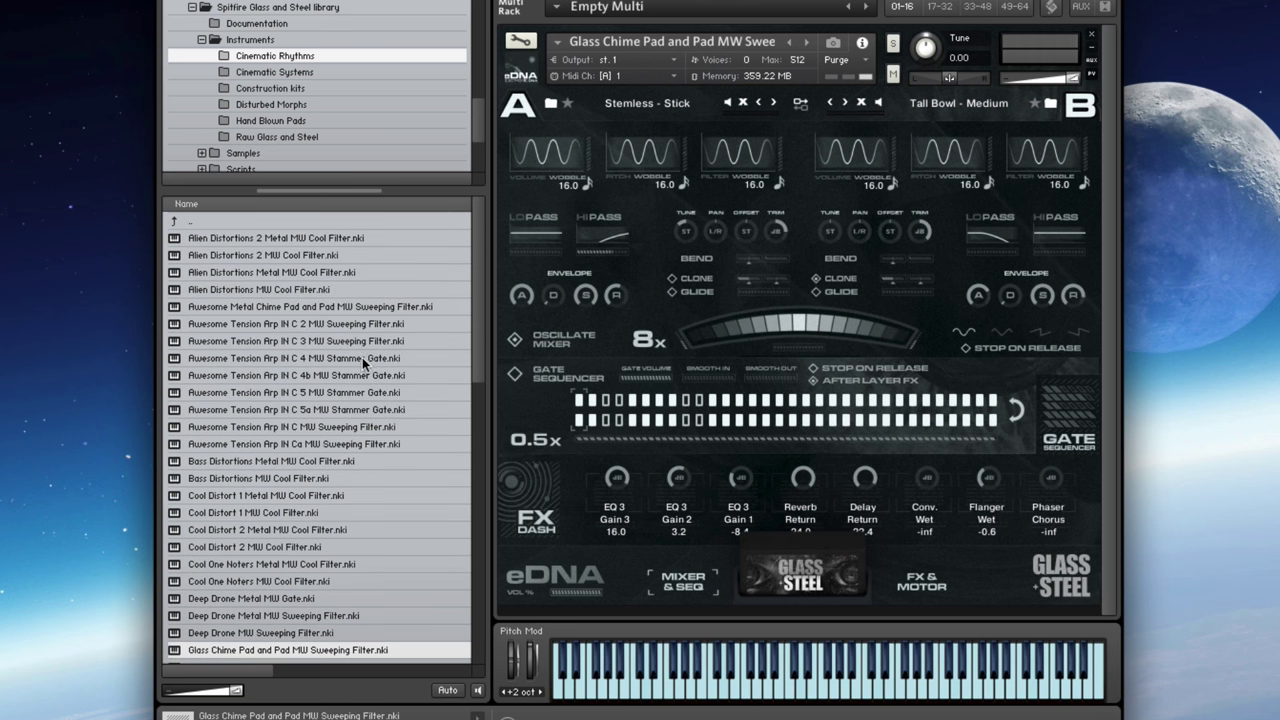
pyautogui.scroll(-2, 342, 455)
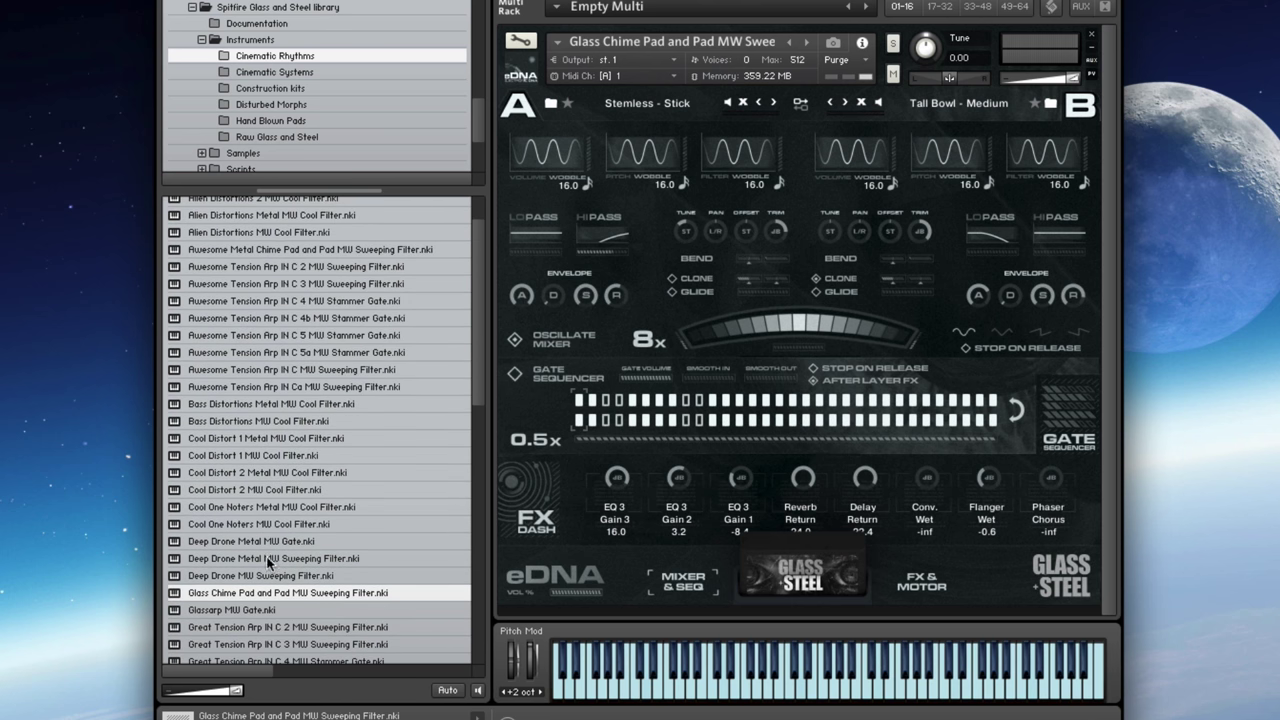
pyautogui.moveTo(305, 566); pyautogui.dragTo(670, 92)
pyautogui.click(809, 125)
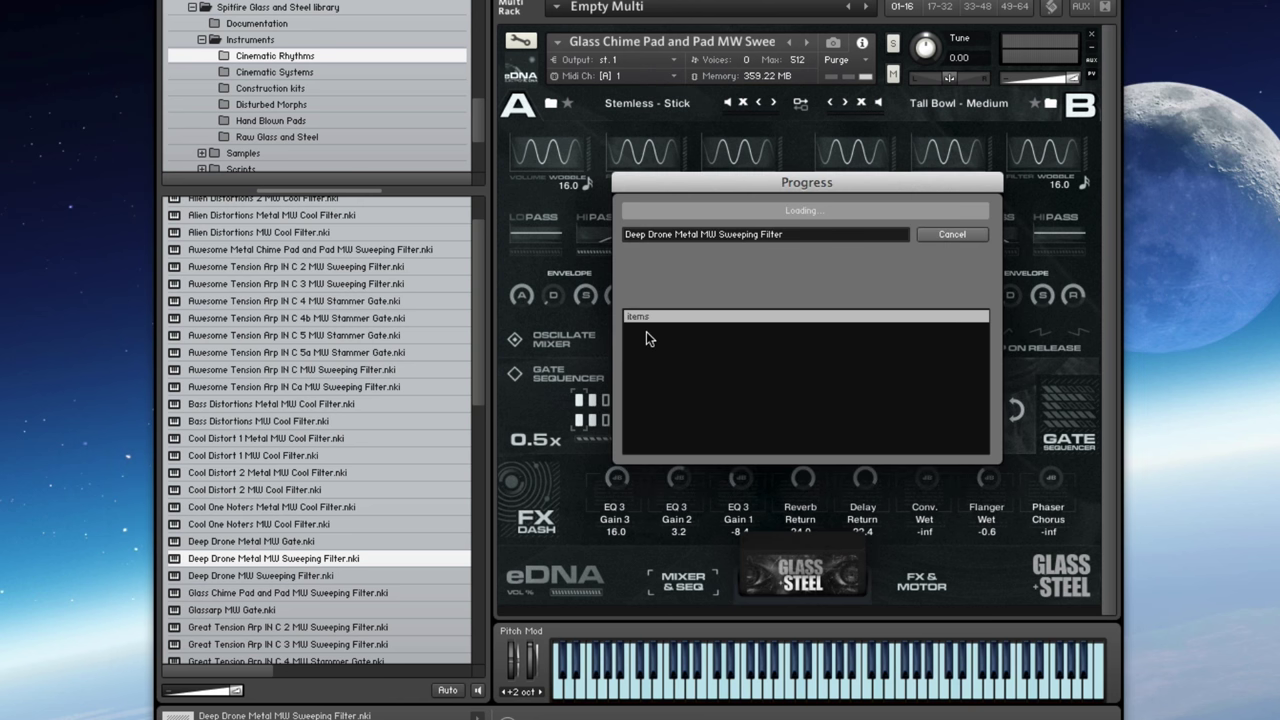
pyautogui.moveTo(646, 335)
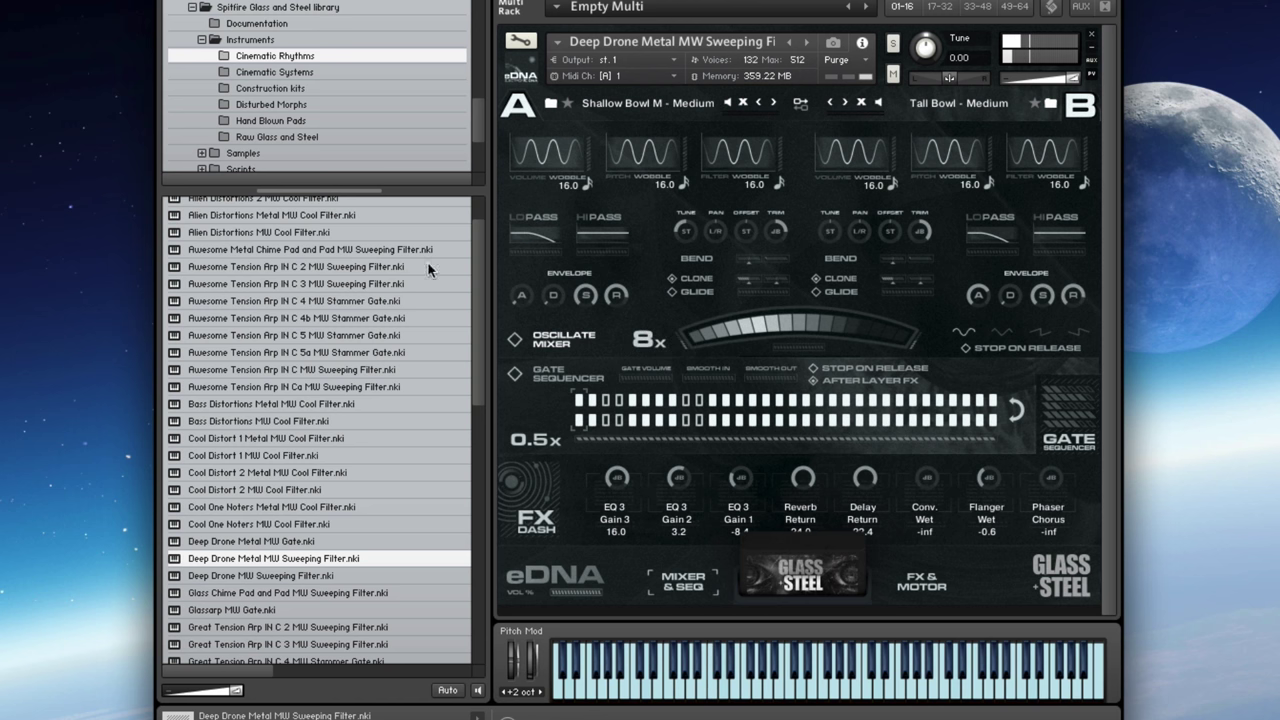
# - Load the Alien Distortions MW Cool Filter patch, followed by Awesome Tension Arp IN C 2 MW Sweeping Filter
pyautogui.doubleClick(365, 236)
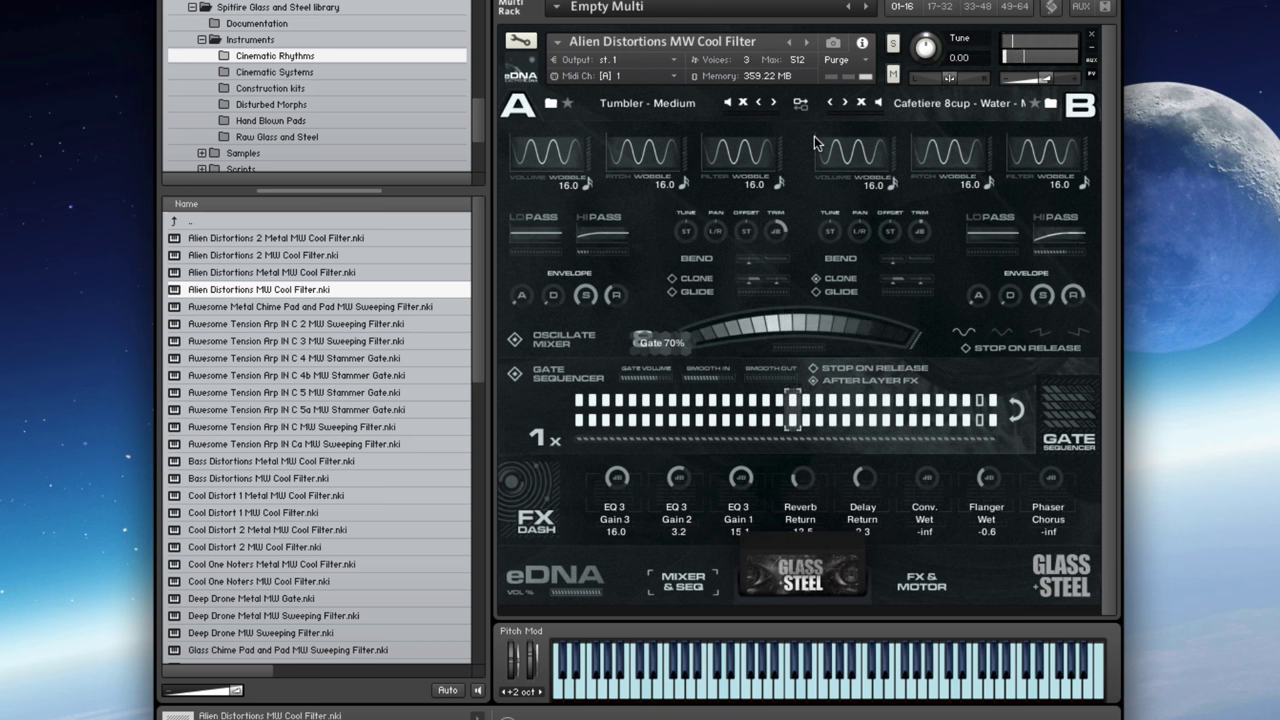
pyautogui.press('Down')
pyautogui.press('Down')
pyautogui.press('Return')
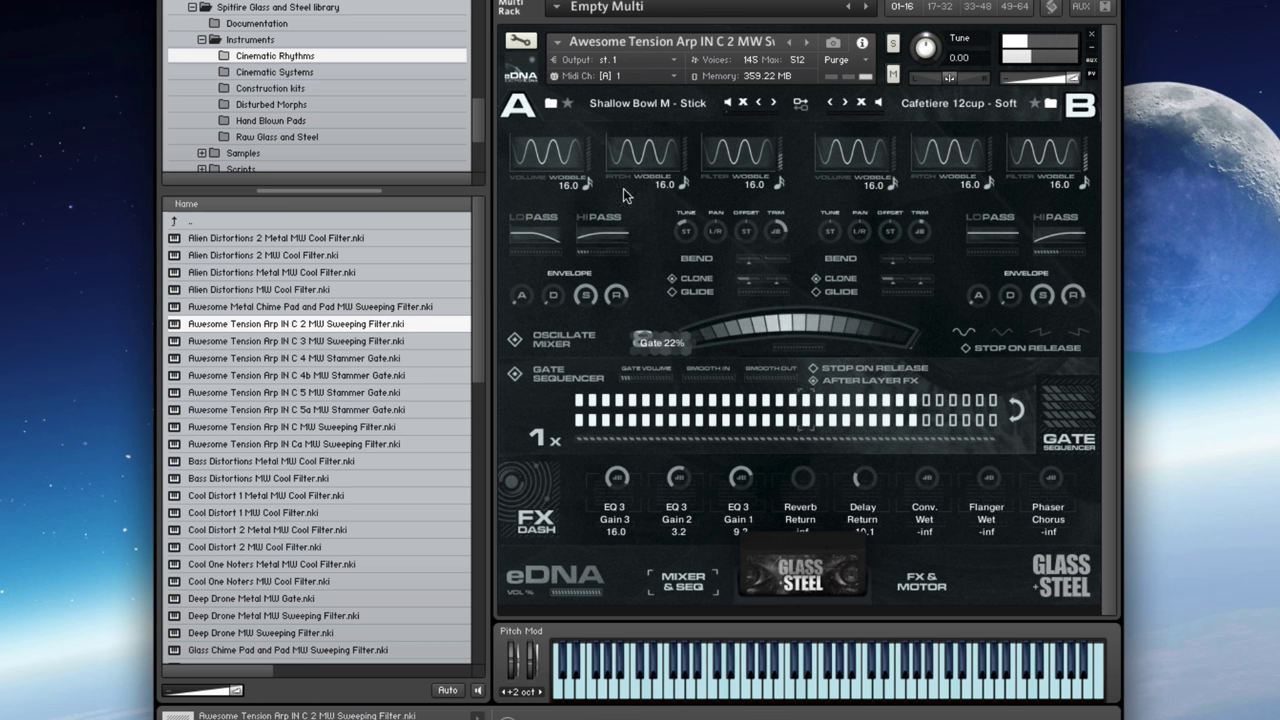
# - Replace the instrument with Awesome Tension Arp IN C 3 MW Sweeping Filter, followed by Loud Glass and Pad MW Sweeping Filter
pyautogui.moveTo(365, 341); pyautogui.dragTo(668, 74)
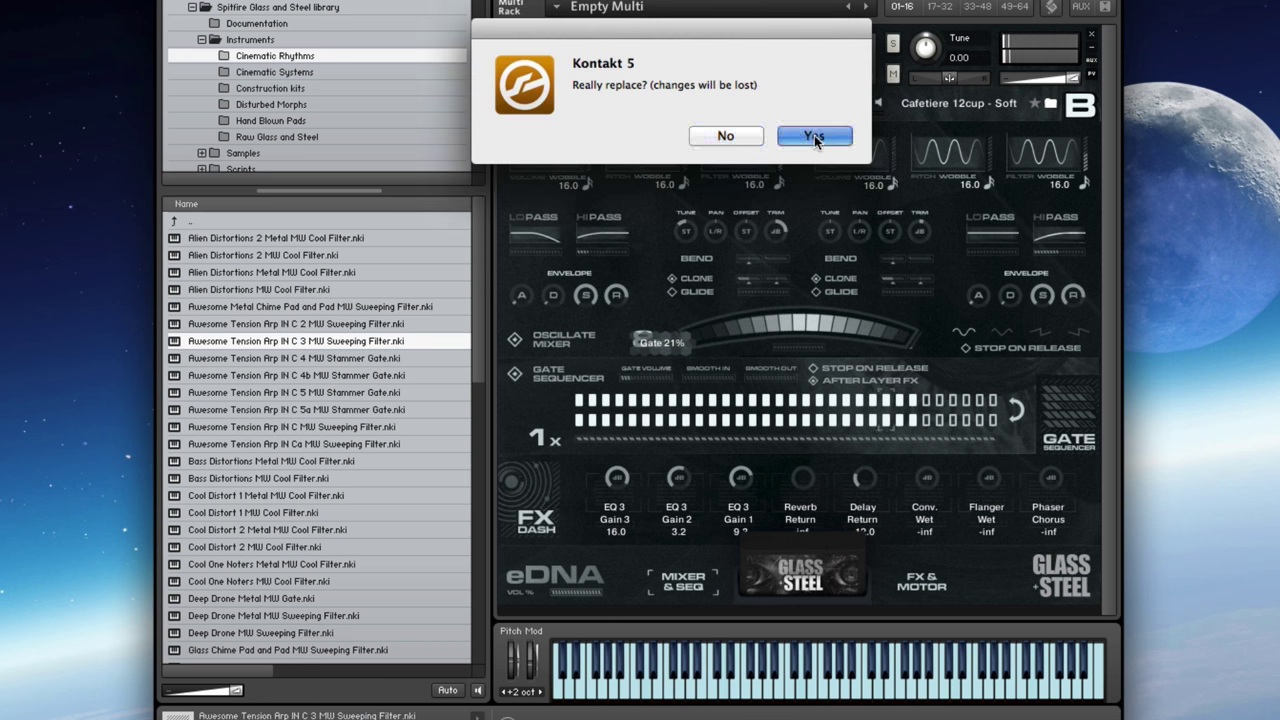
pyautogui.click(814, 132)
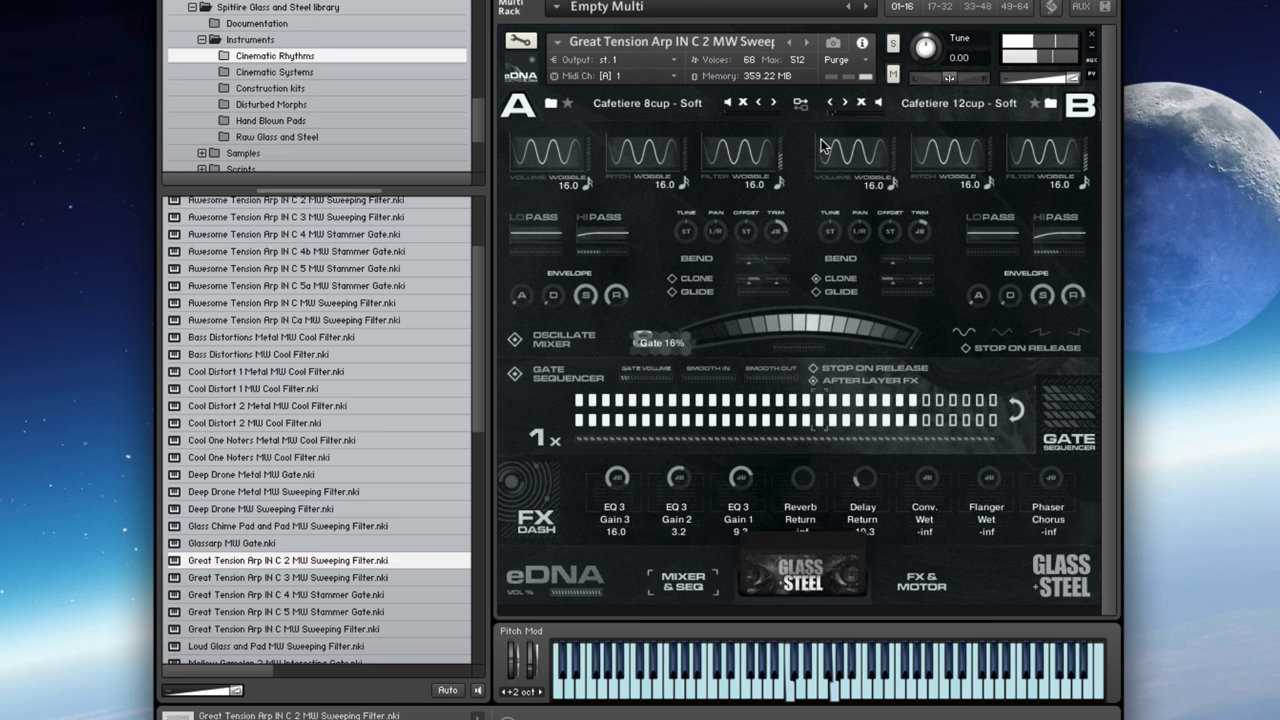
pyautogui.press('Down')
pyautogui.press('Down')
pyautogui.press('Down')
pyautogui.press('Down')
pyautogui.press('Down')
pyautogui.press('Return')
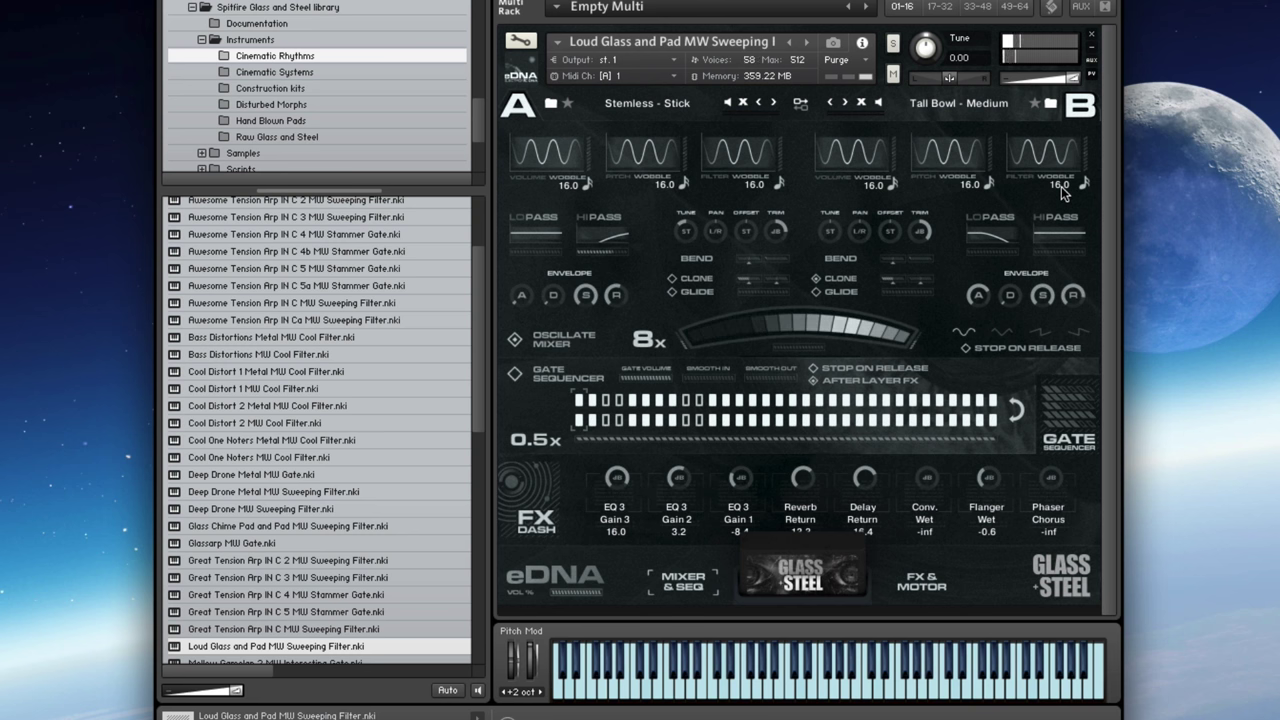
# - Load the Mellow Gamelan MW Interesting Gate patch, followed by Nice Distortion Metal MW Cool Filter
pyautogui.press('Down')
pyautogui.press('Down')
pyautogui.press('Return')
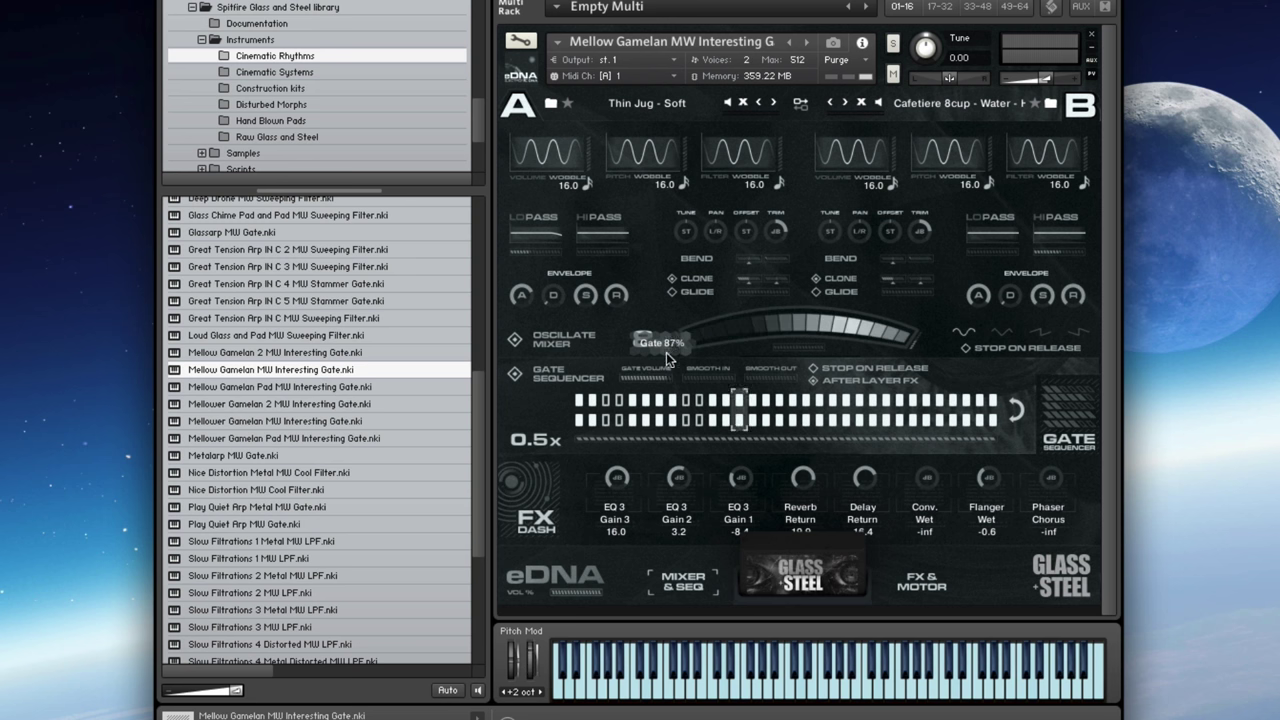
pyautogui.doubleClick(365, 472)
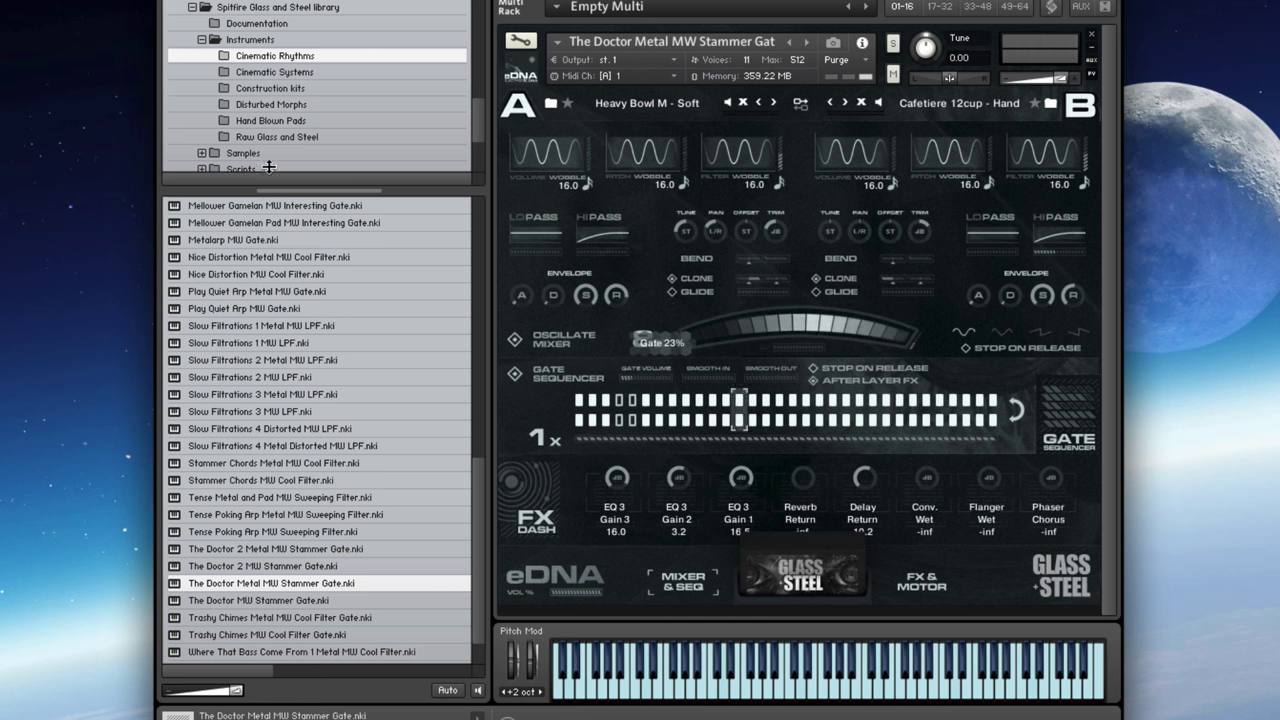
# - Open the Cinematic Systems folder and load the Amazing Rubs w Metal Sub Tones MW Stammer patch
pyautogui.click(290, 71)
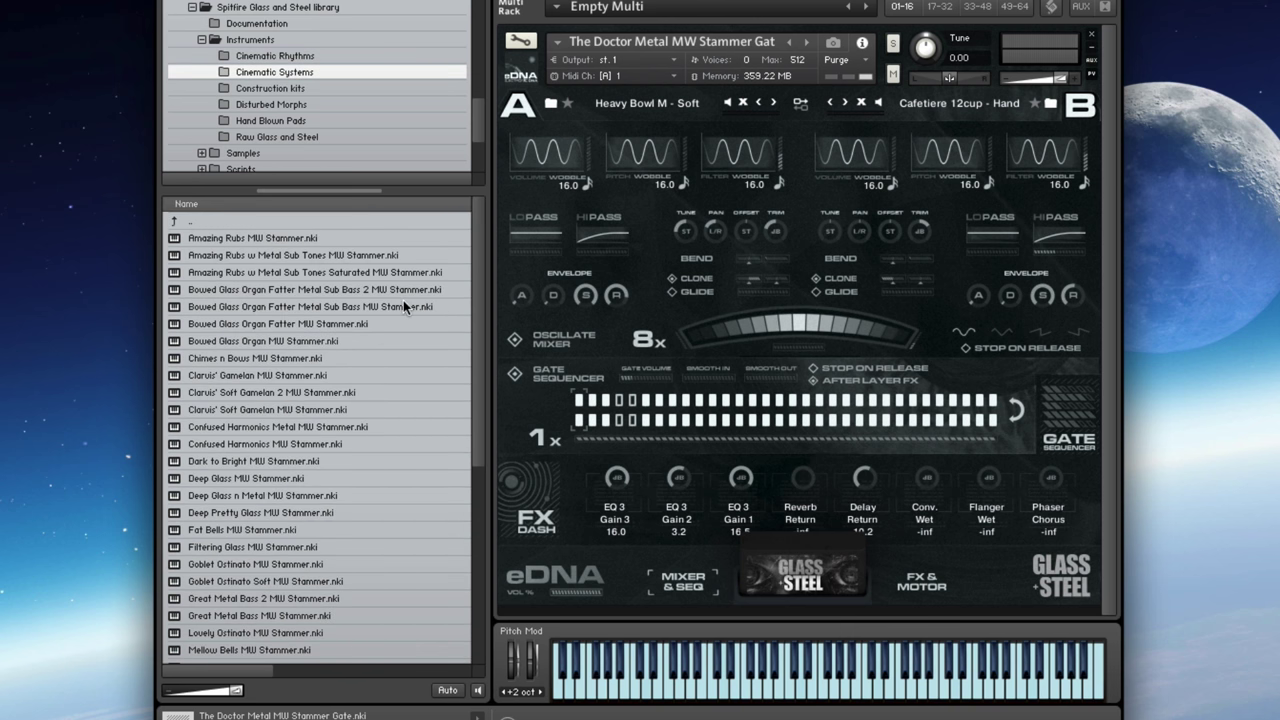
pyautogui.press('Down')
pyautogui.press('Down')
pyautogui.press('Down')
pyautogui.press('Return')
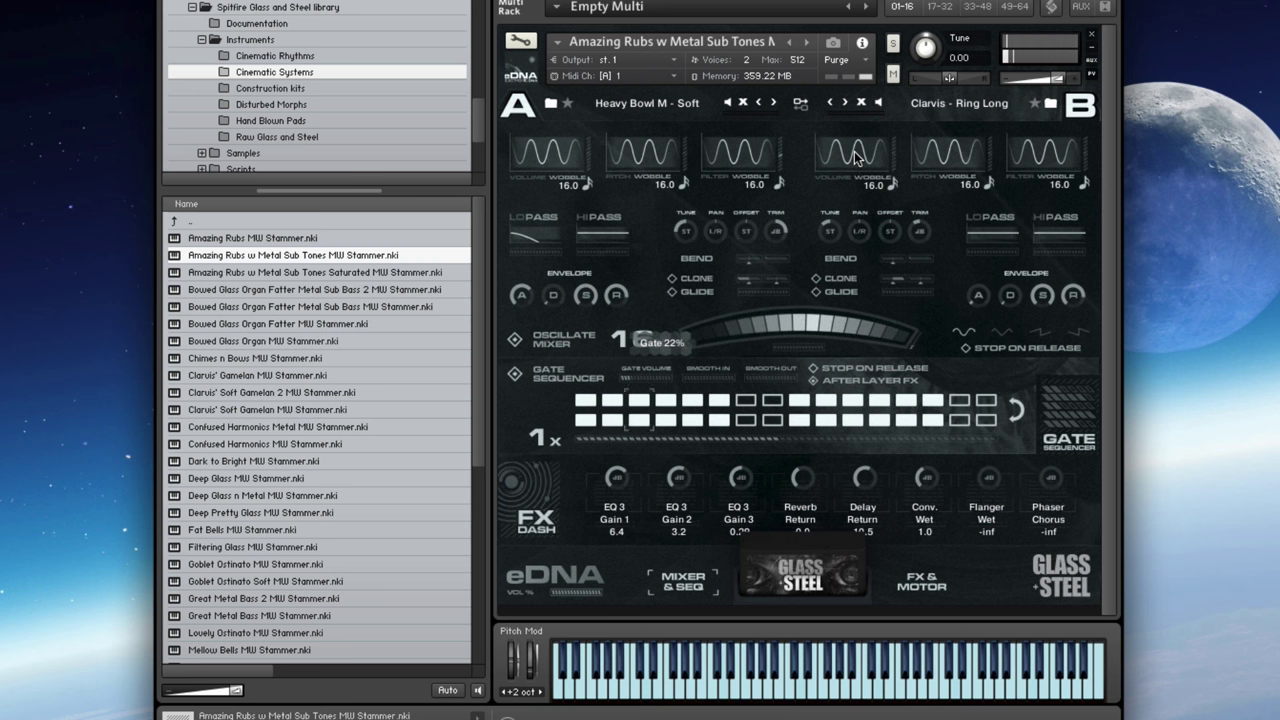
# - Load Nolan Ostinato MW Stammer, followed by Theres A Special E In There MW Stammer, from the Cinematic Systems folder
pyautogui.press('Down')
pyautogui.press('Down')
pyautogui.press('Down')
pyautogui.press('Down')
pyautogui.press('Down')
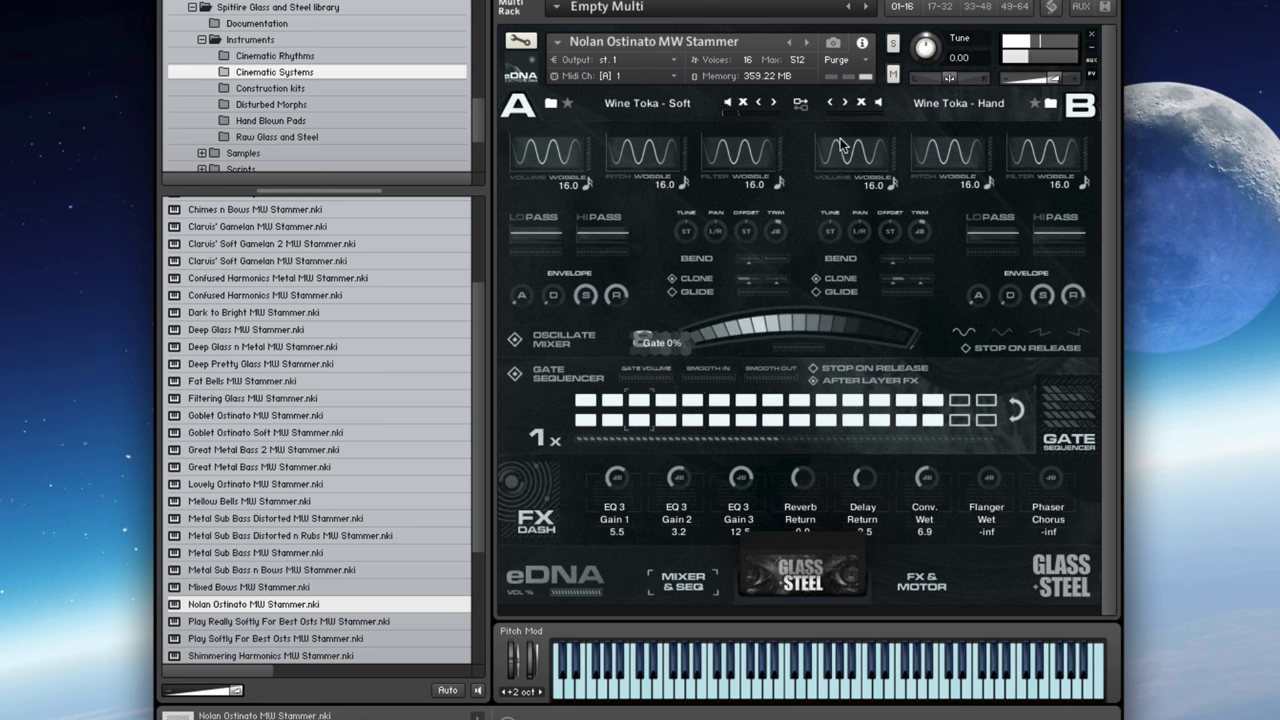
pyautogui.press('Down')
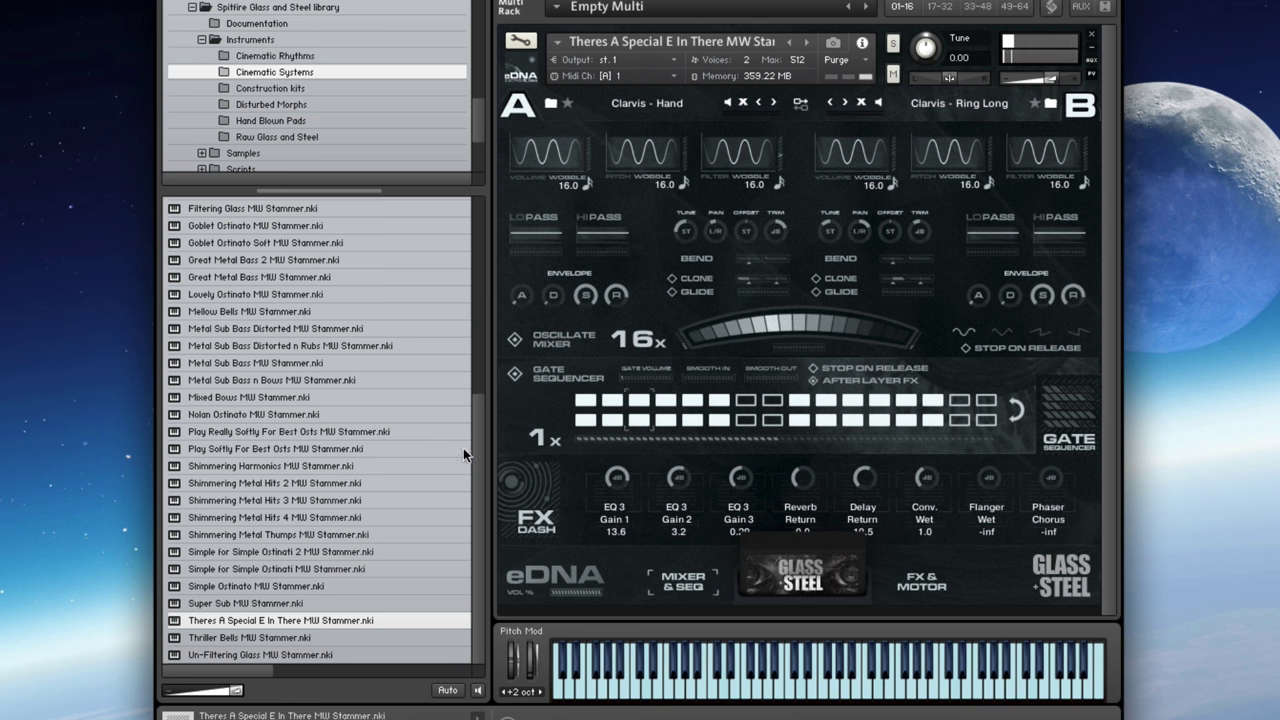
# - Replace the instrument with the Un-Filtering Glass MW Stammer patch
pyautogui.press('Down')
pyautogui.press('Down')
pyautogui.press('Return')
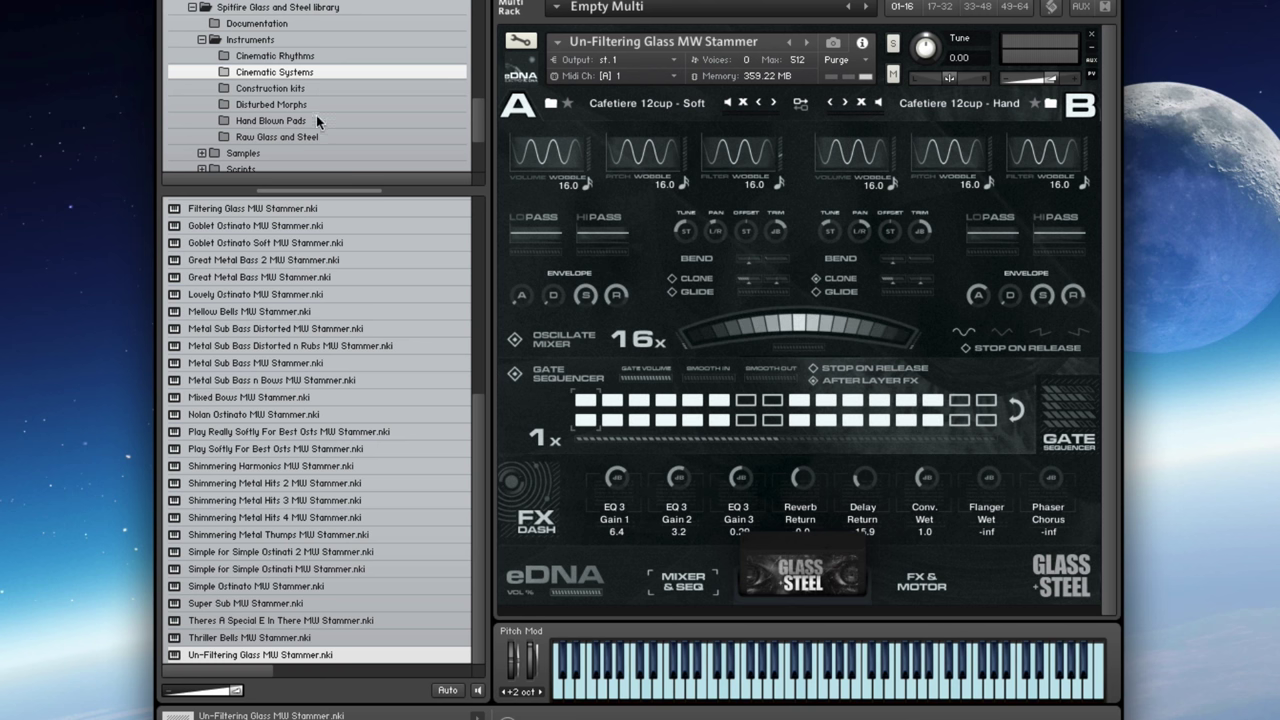
# - View the Construction kits folder, and load Awesome Stammer Chords MW Cool Filter from the Disturbed Morphs folder
pyautogui.click(340, 88)
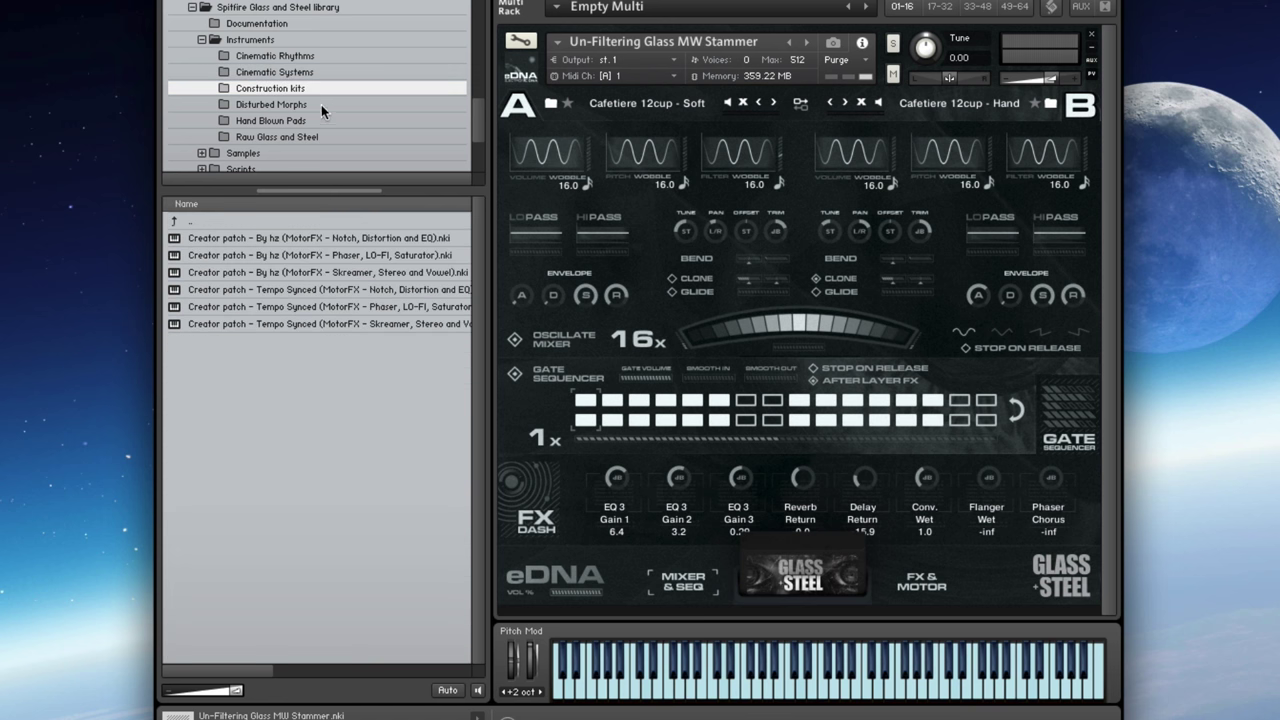
pyautogui.click(321, 104)
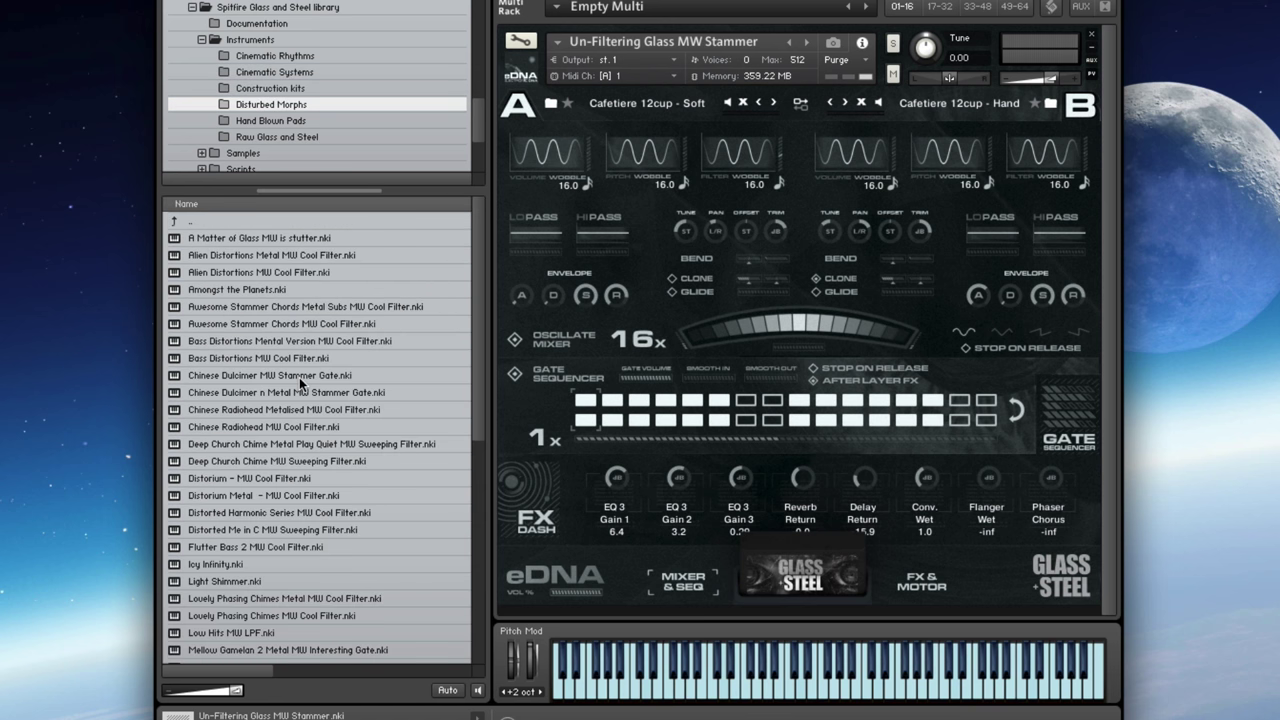
pyautogui.moveTo(285, 323); pyautogui.dragTo(709, 375)
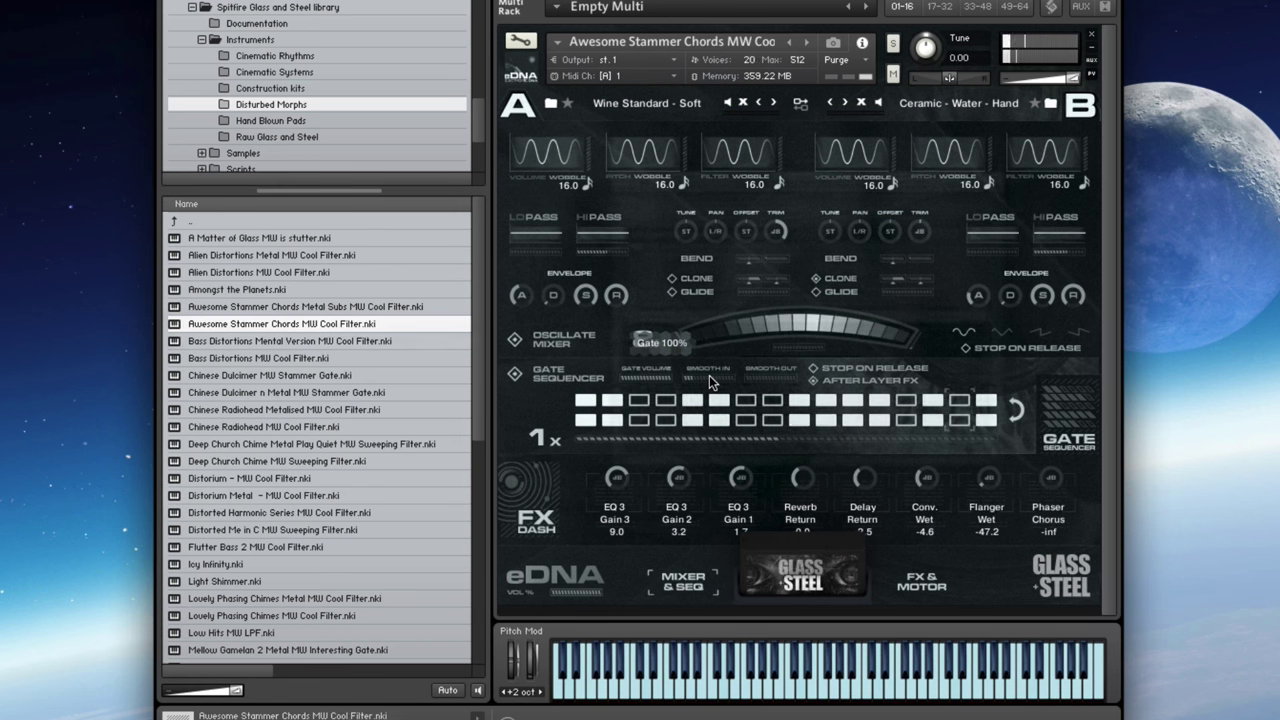
# - Load Bass Distortions Mental Version MW Cool Filter, followed by Chinese Radiohead Metalised MW Cool Filter
pyautogui.press('Down')
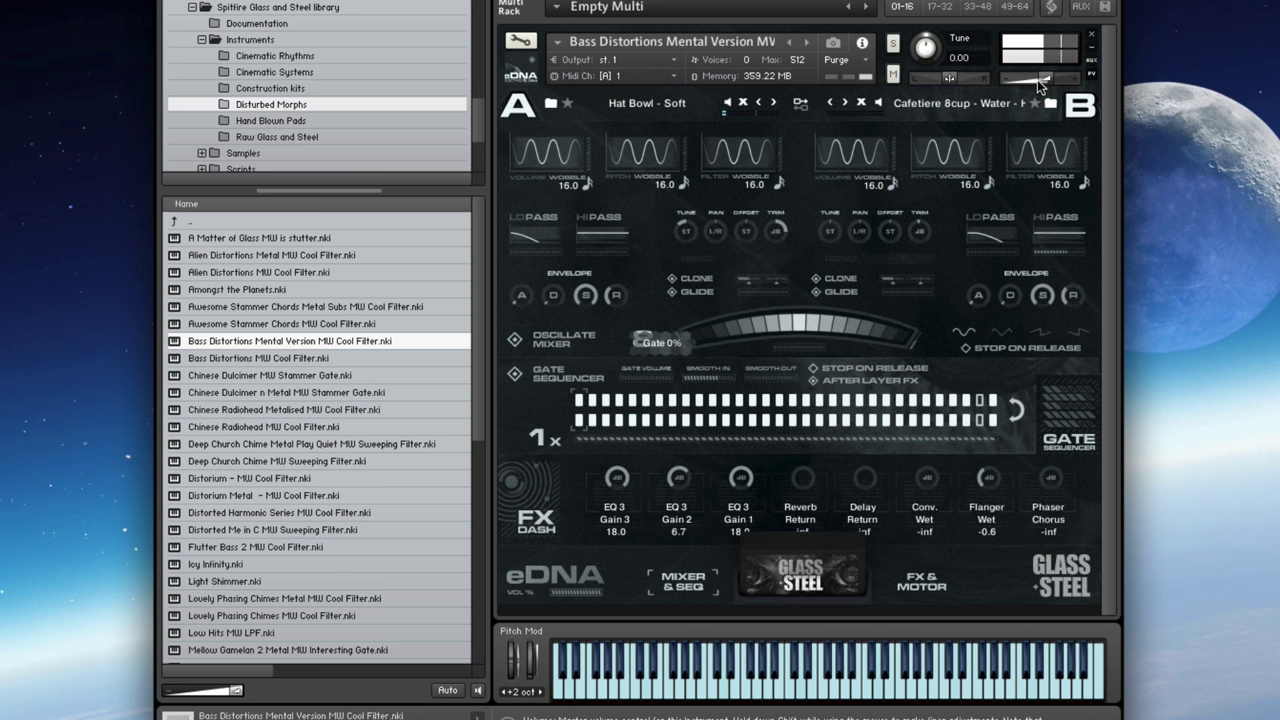
pyautogui.press('Down')
pyautogui.press('Down')
pyautogui.press('Down')
pyautogui.press('Down')
pyautogui.press('Return')
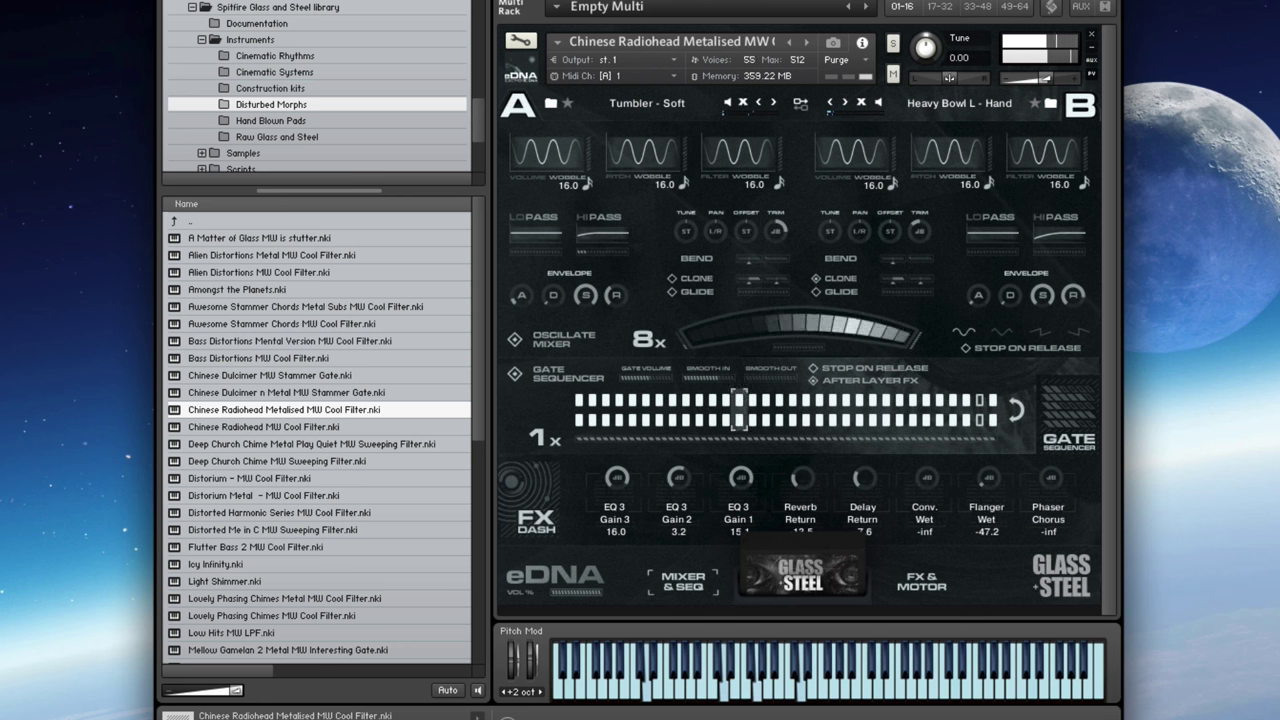
# - Replace the instrument with Mellow Gamelan 2 Metal MW Interesting Gate from the Disturbed Morphs folder
pyautogui.press('Down')
pyautogui.press('Down')
pyautogui.press('Down')
pyautogui.press('Down')
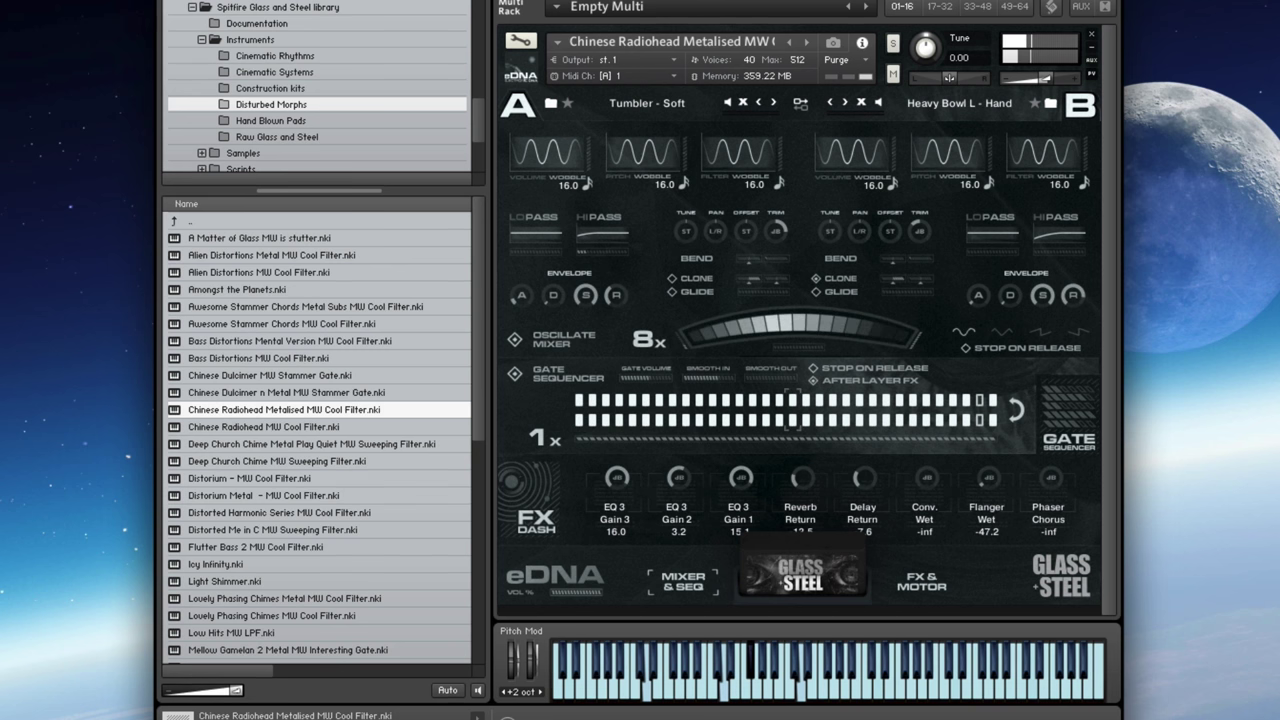
pyautogui.press('Return')
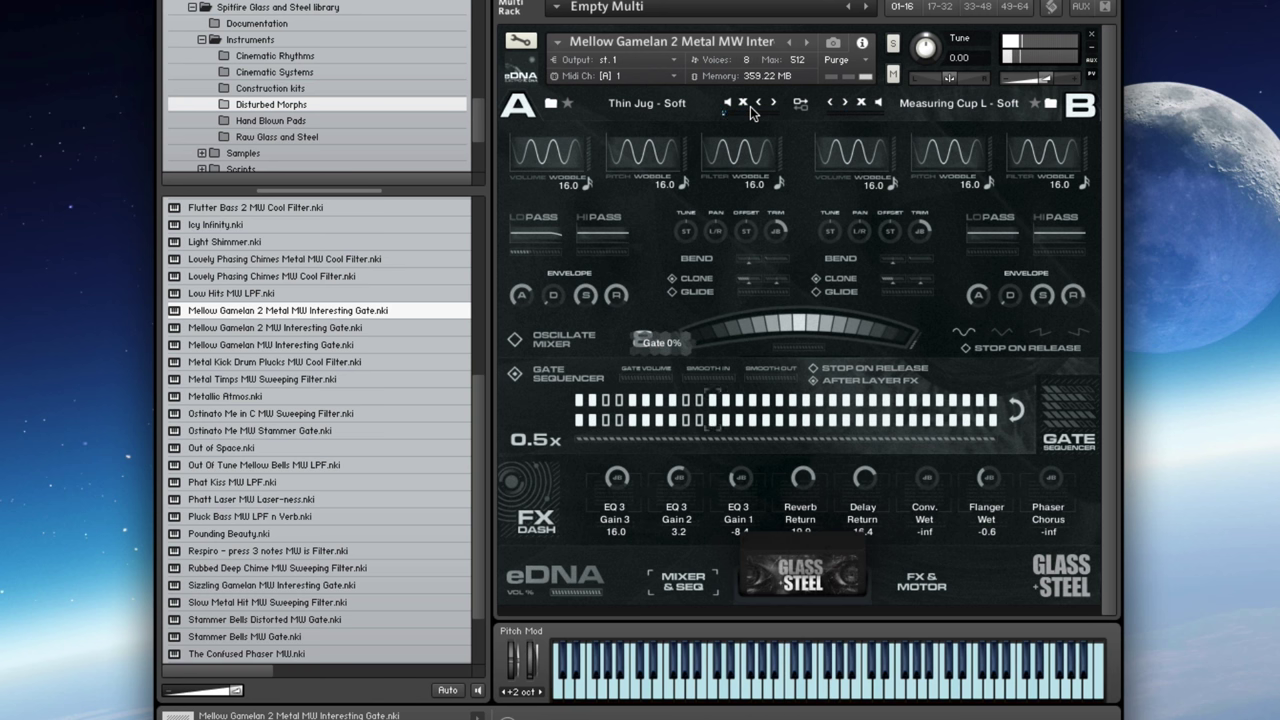
pyautogui.click(750, 106)
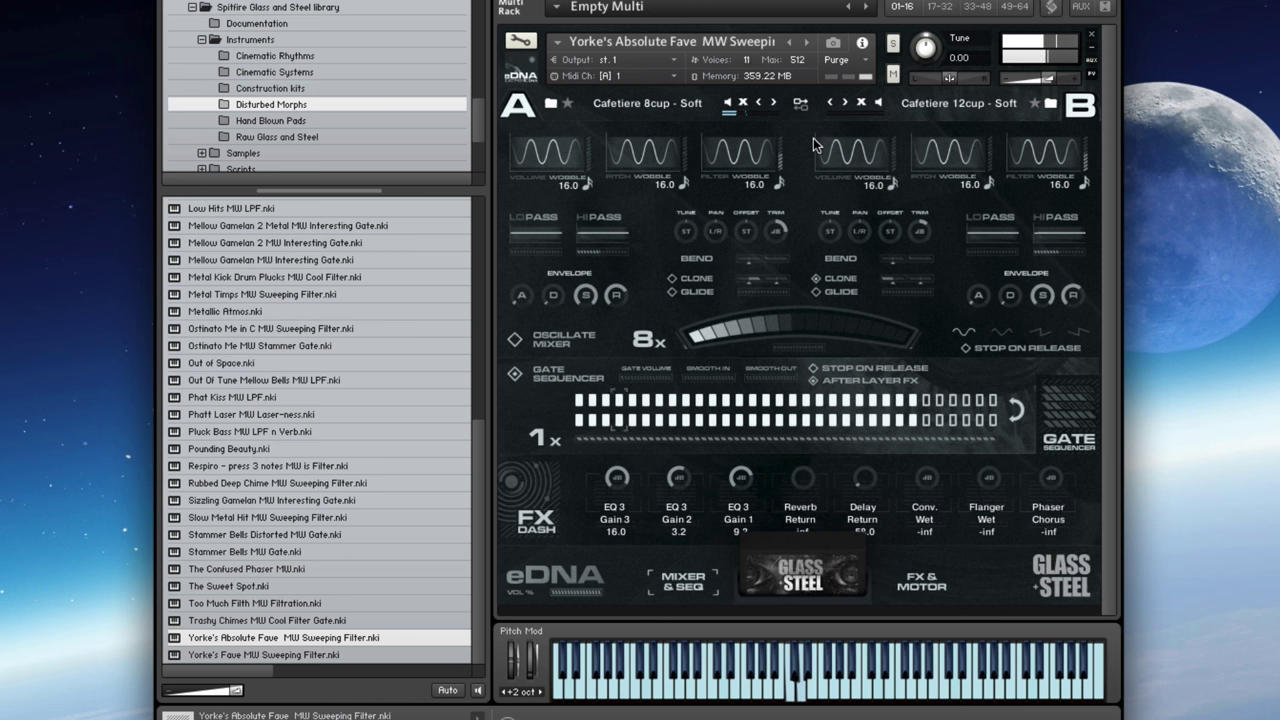
# - Open the Hand Blown Pads folder and replace the loaded instrument with Abandoned Factory
pyautogui.click(289, 121)
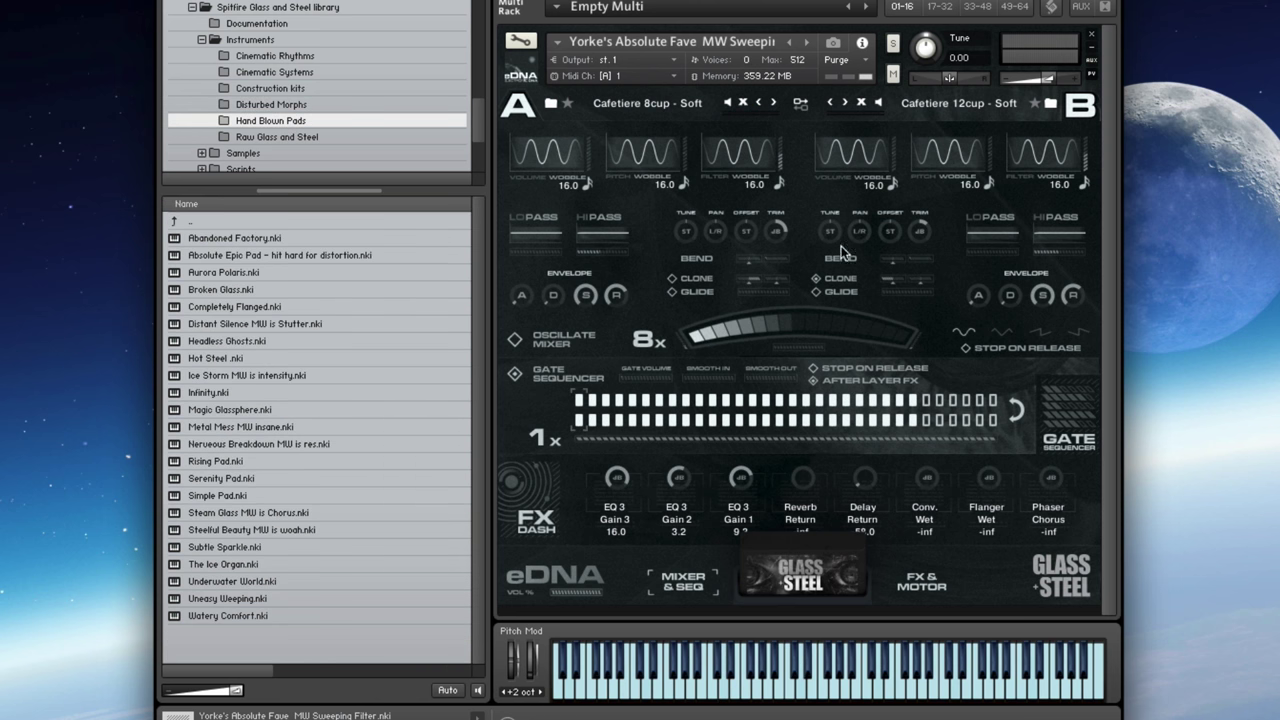
pyautogui.doubleClick(241, 239)
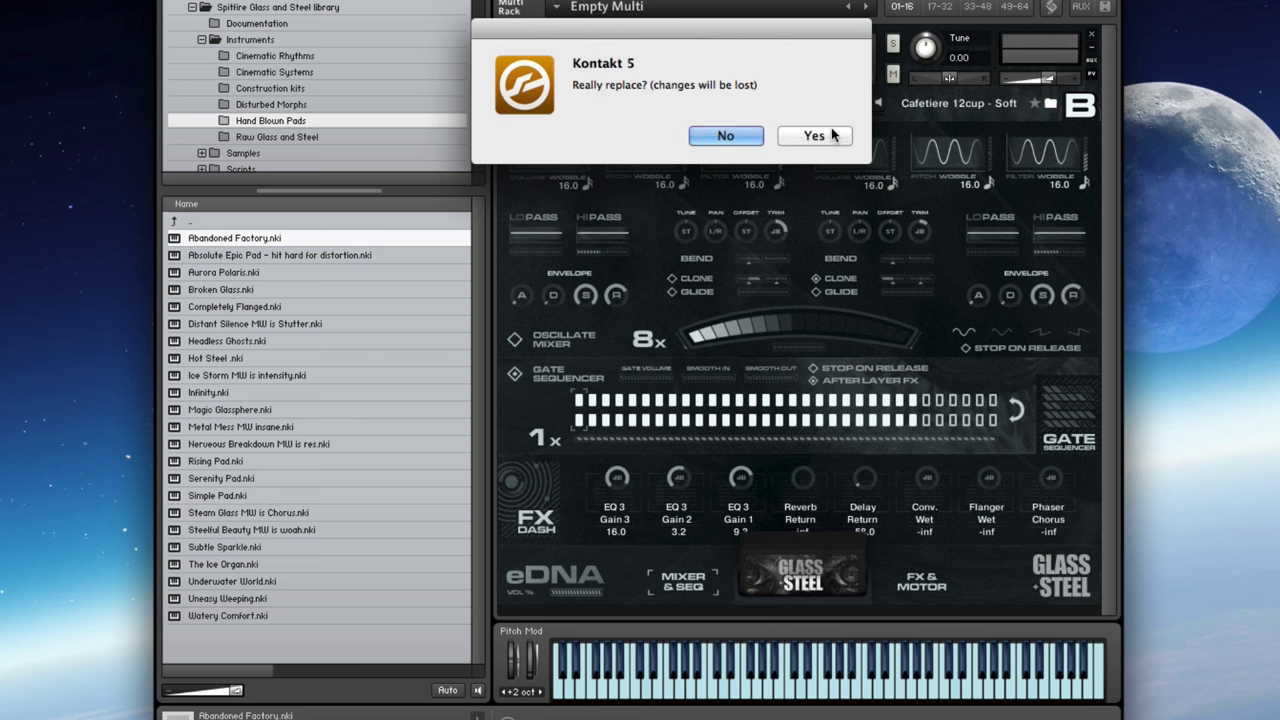
pyautogui.click(833, 140)
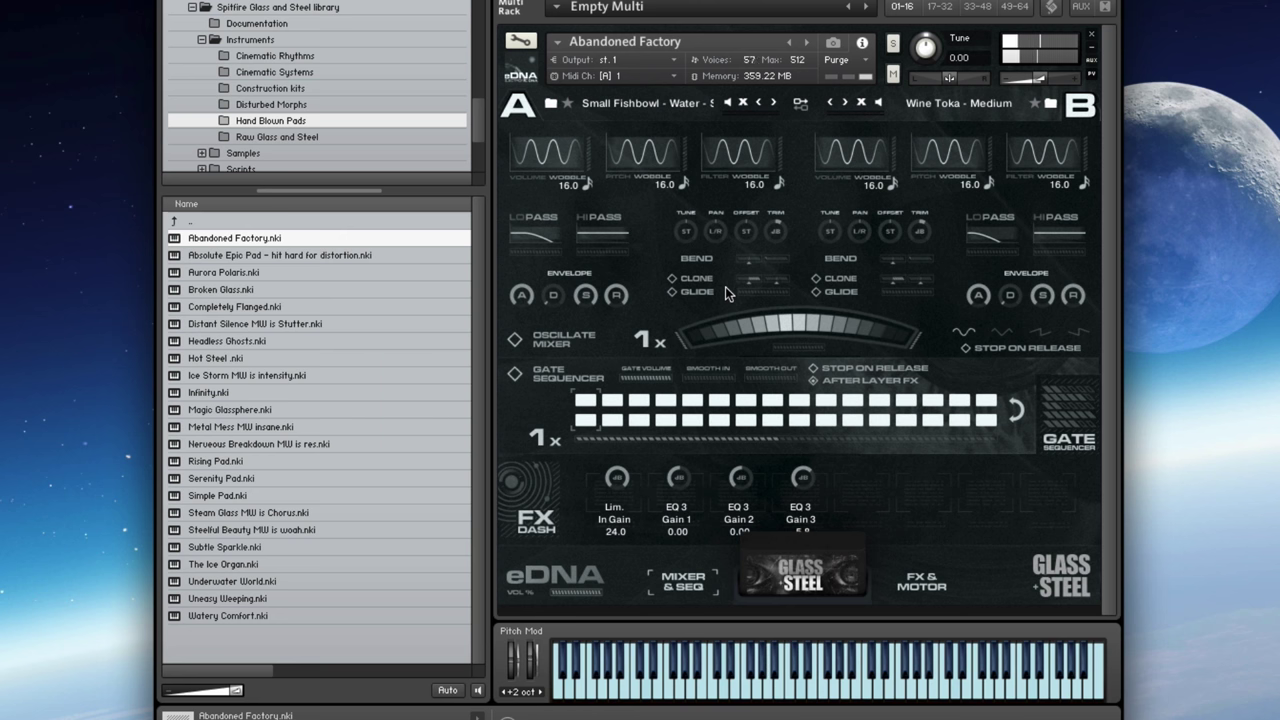
# - Replace the instrument with Absolute Epic Pad - hit hard for distortion, followed by Ice Storm MW is intensity
pyautogui.doubleClick(378, 255)
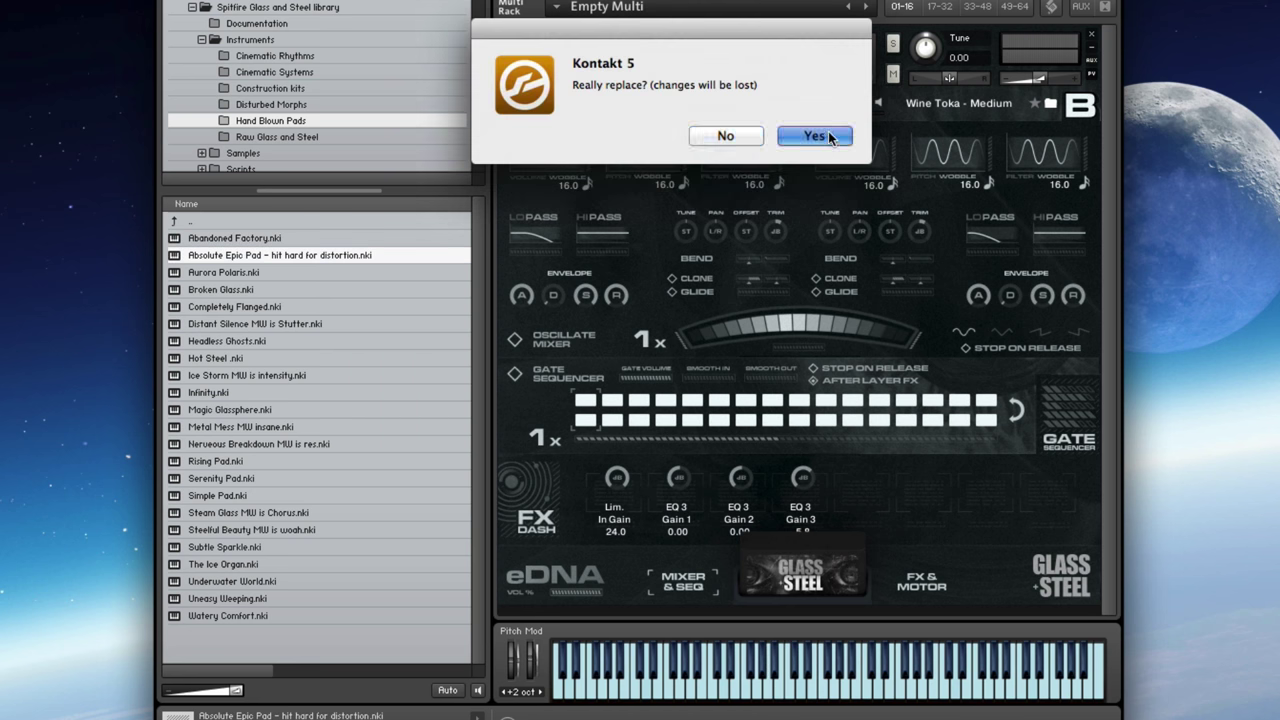
pyautogui.click(829, 131)
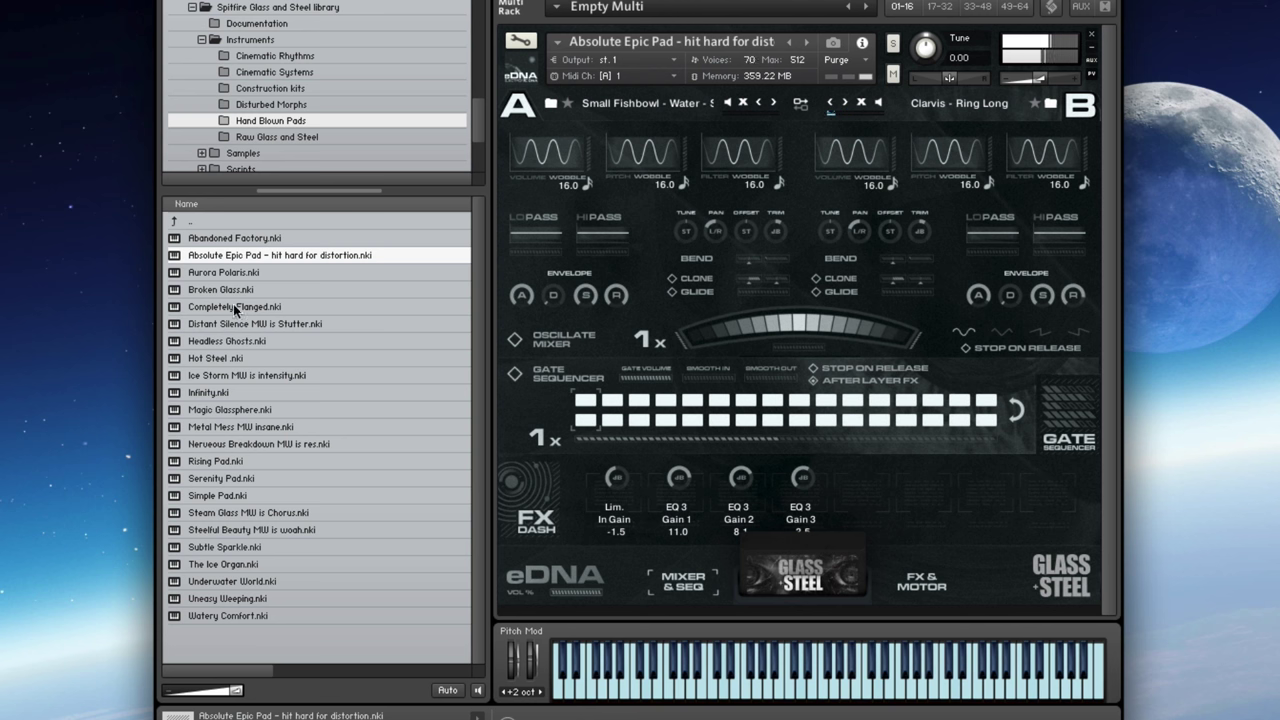
pyautogui.moveTo(231, 374); pyautogui.dragTo(805, 75)
pyautogui.click(818, 134)
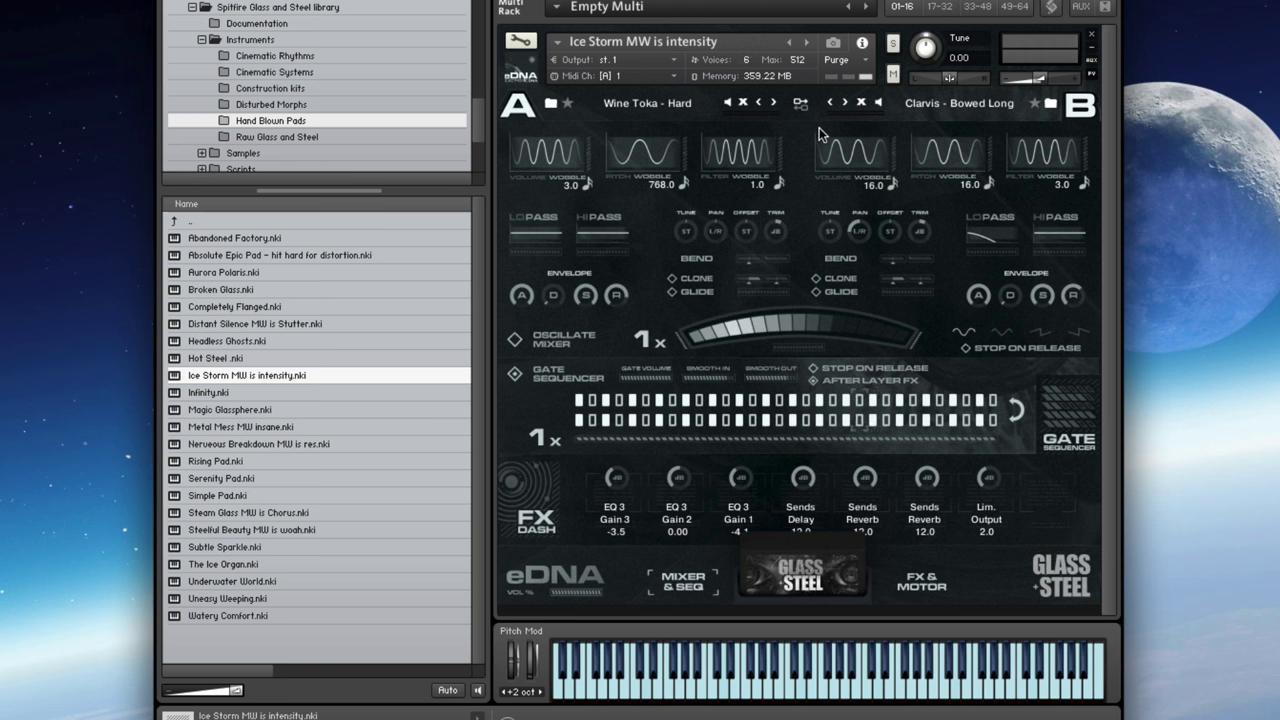
# - Replace the instrument with Metal Mess MW insane, followed by Serenity Pad, accepting the loss of changes
pyautogui.moveTo(233, 430); pyautogui.dragTo(770, 104)
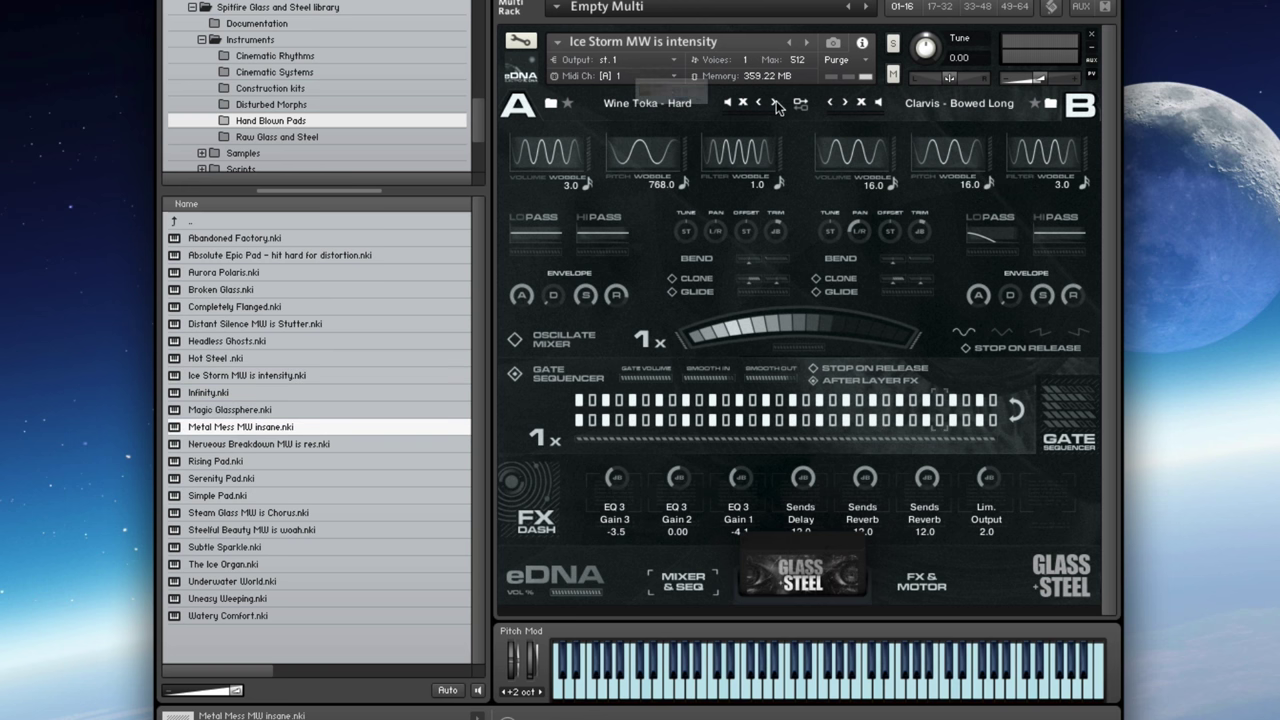
pyautogui.click(818, 136)
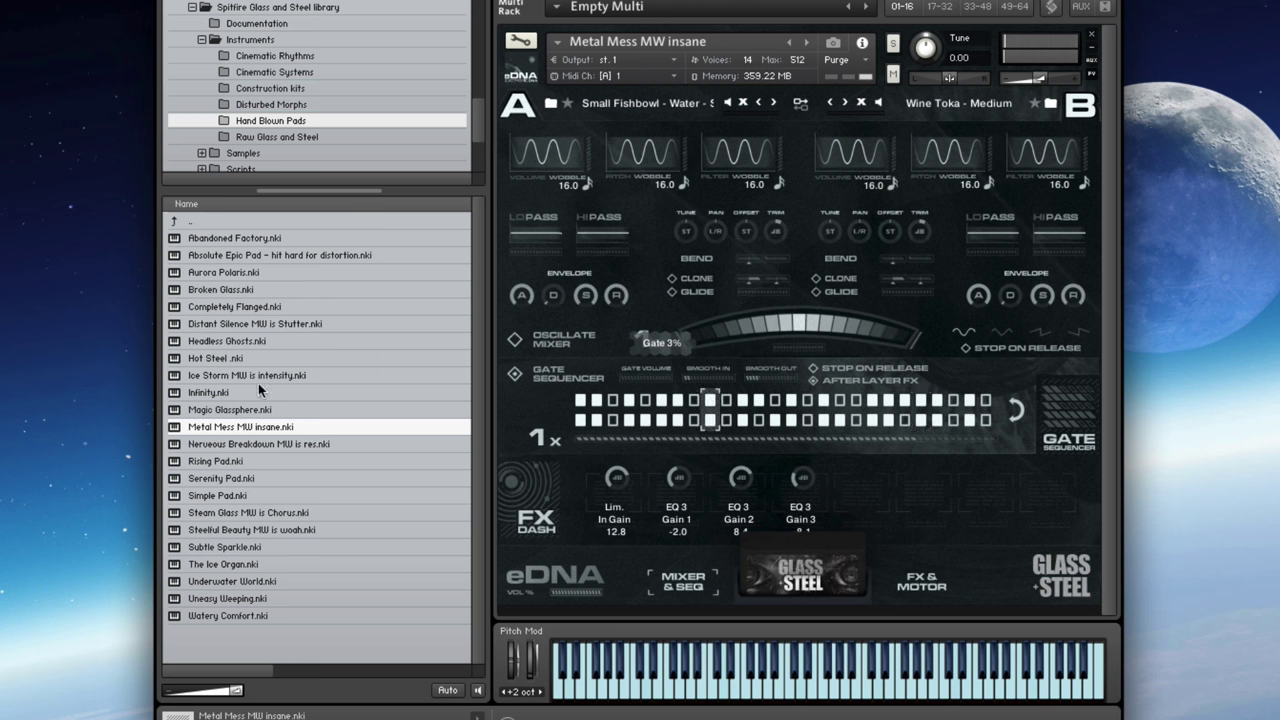
pyautogui.doubleClick(266, 481)
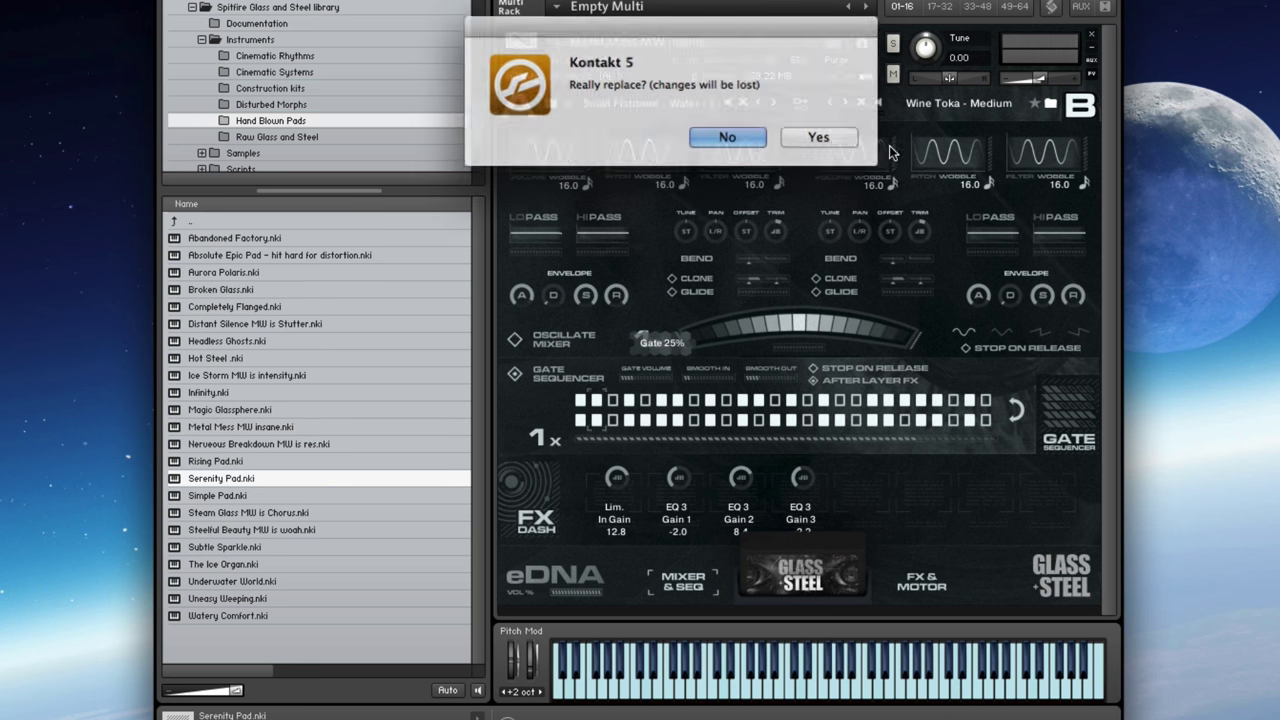
pyautogui.click(815, 137)
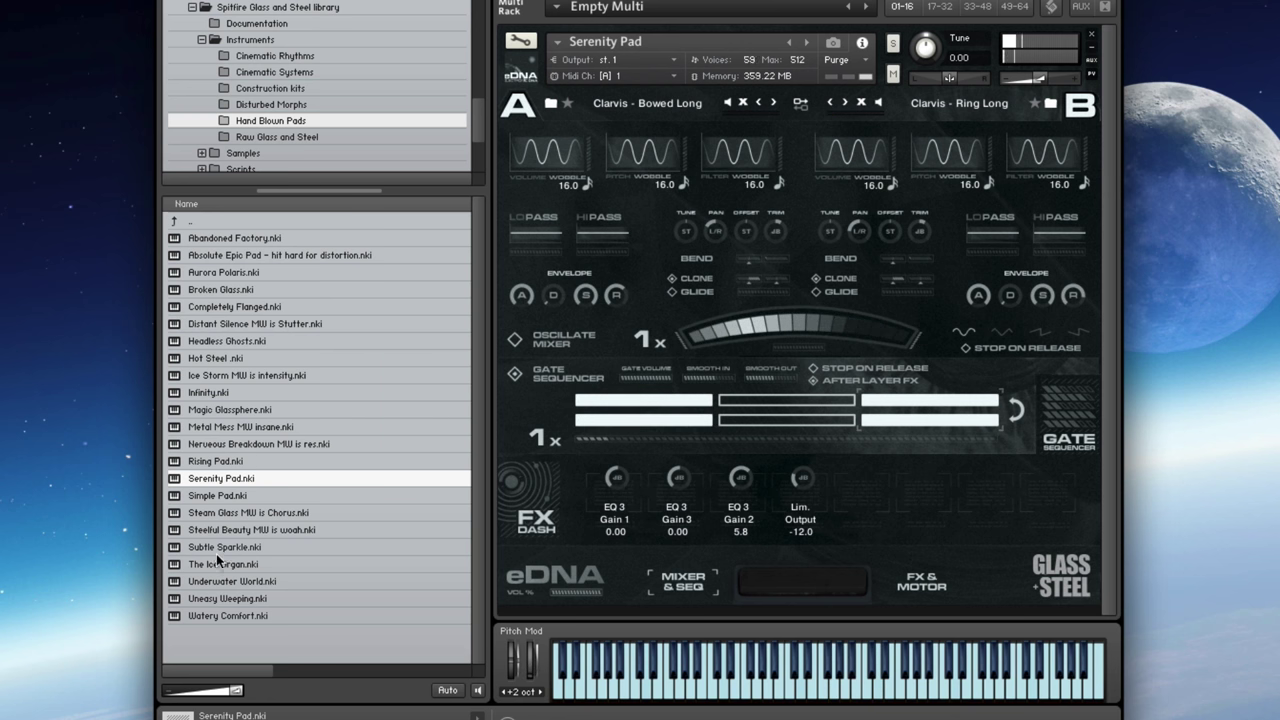
# - Replace the instrument with The Ice Organ, followed by Watery Comfort, accepting the loss of changes
pyautogui.moveTo(216, 567); pyautogui.dragTo(660, 90)
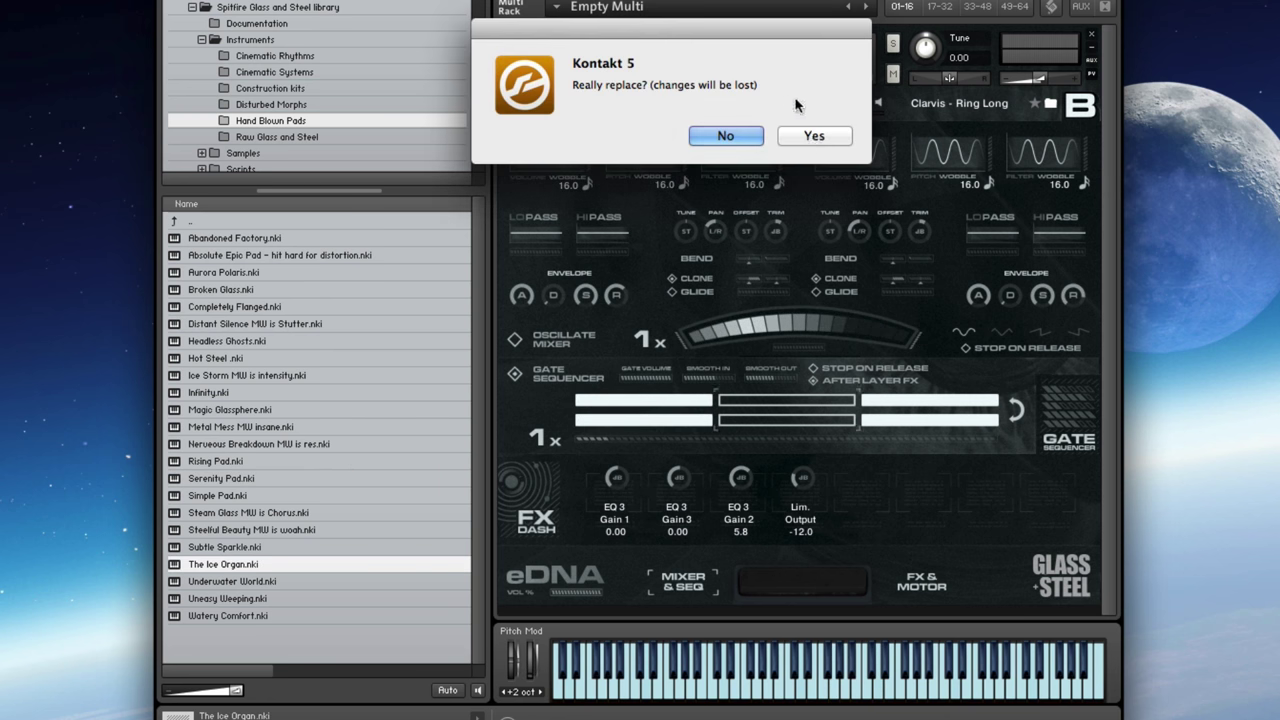
pyautogui.click(812, 134)
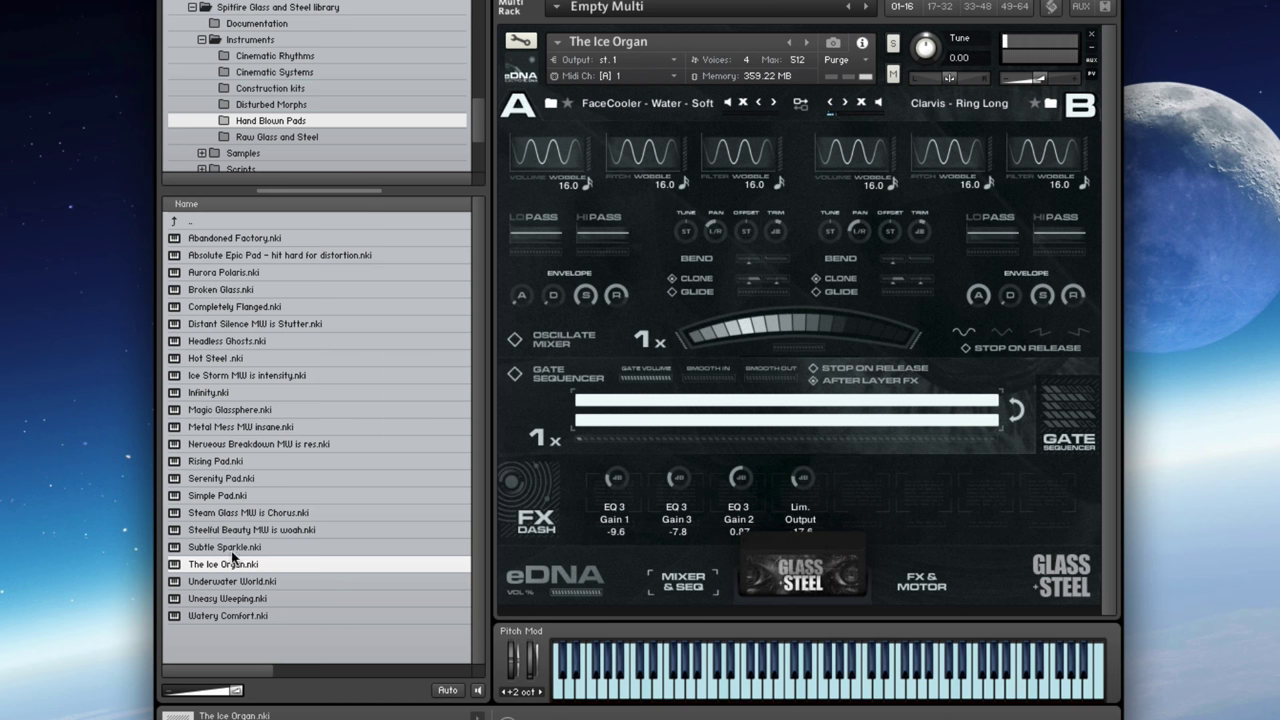
pyautogui.doubleClick(232, 615)
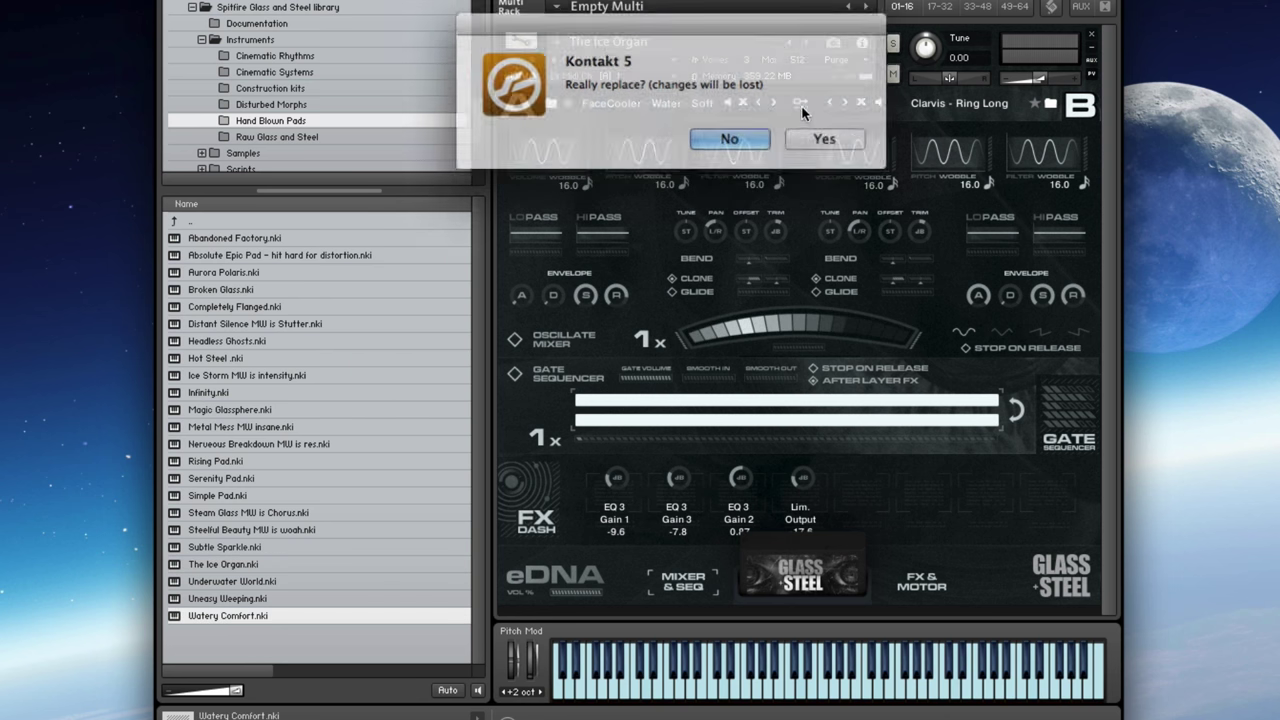
pyautogui.click(826, 143)
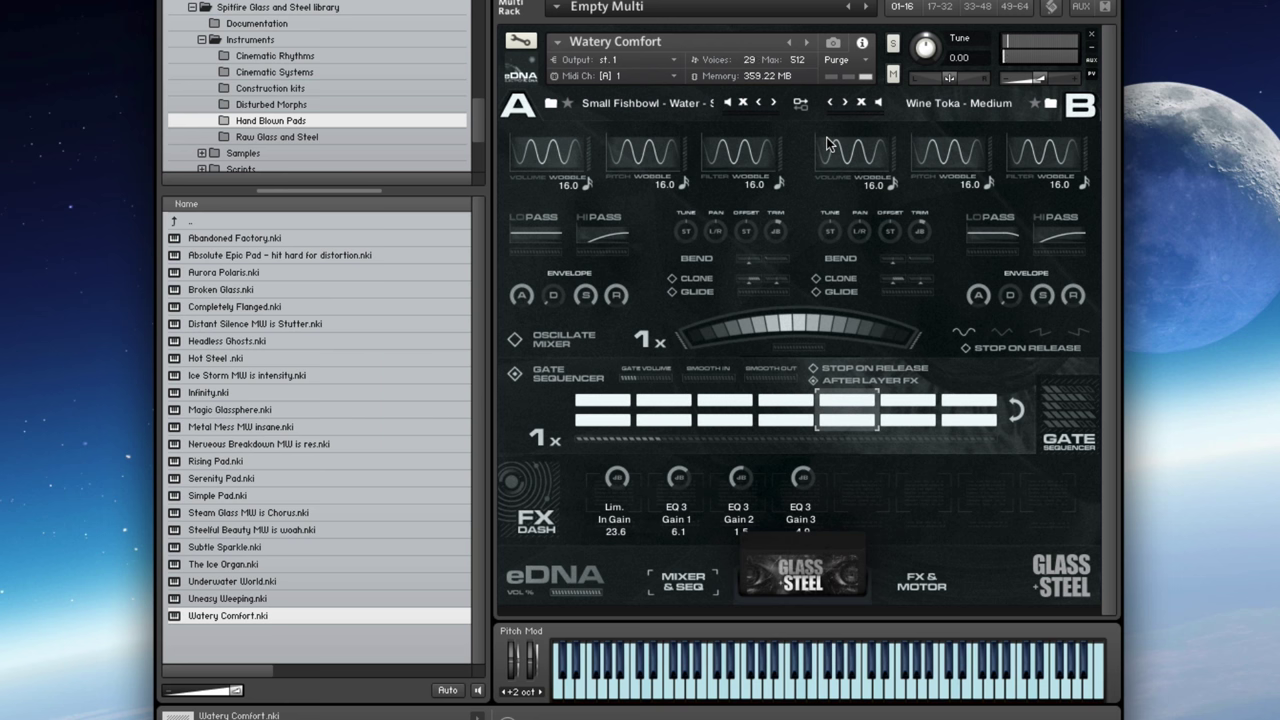
# - Open the Raw Glass and Steel folder and replace the loaded instrument with Ceramic - Ceramic - Water
pyautogui.click(295, 137)
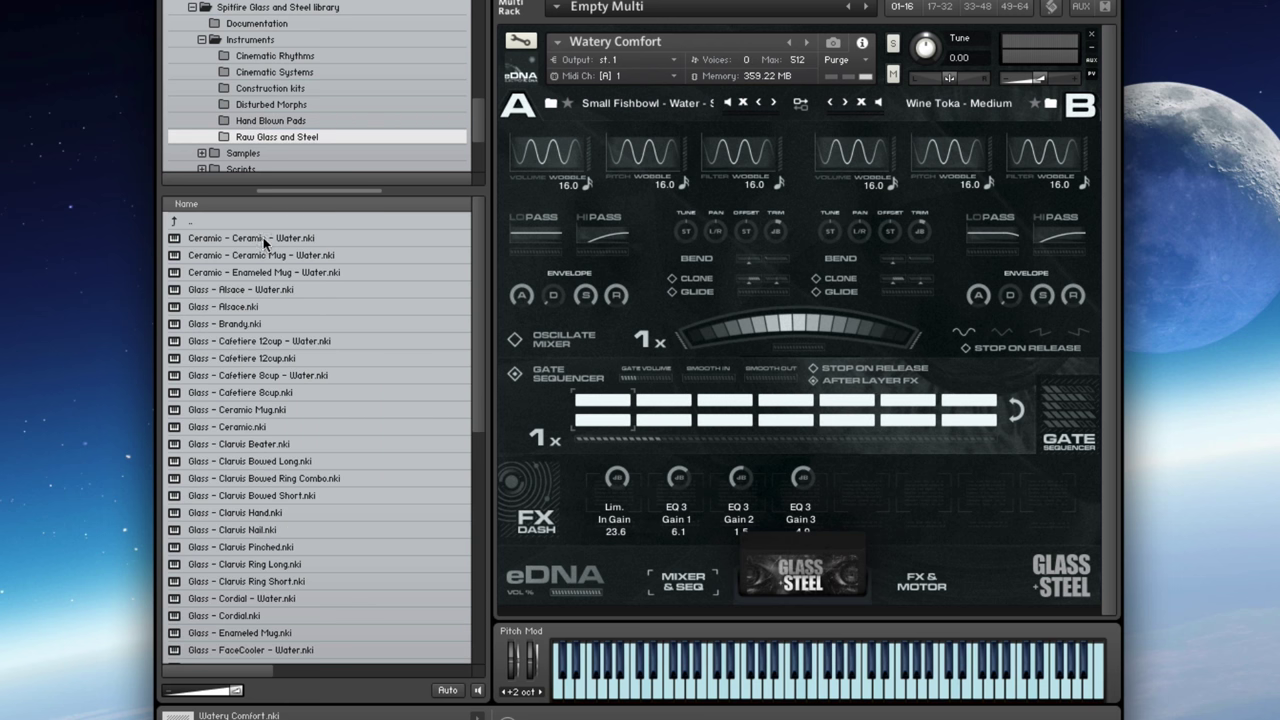
pyautogui.moveTo(259, 243); pyautogui.dragTo(843, 137)
pyautogui.click(842, 133)
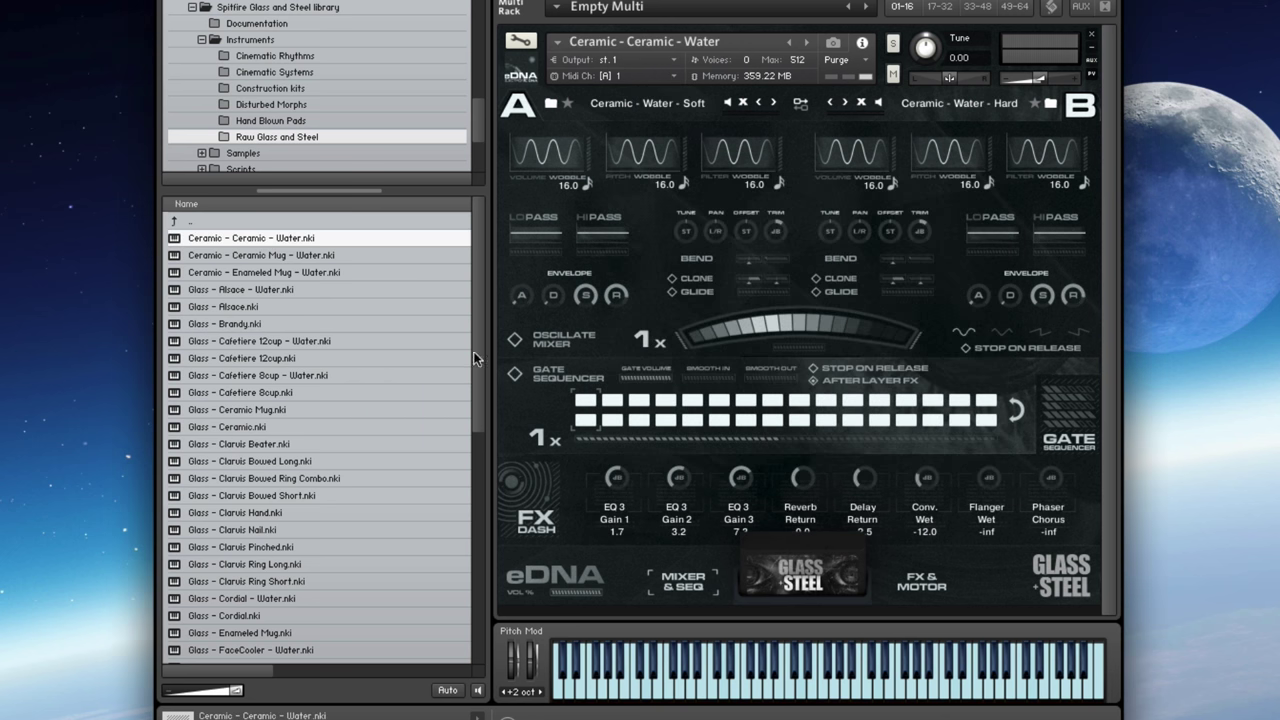
# - Replace the instrument with Glass - Ceramic Mug, followed by Glass - Clarvis Hand, accepting the loss of changes
pyautogui.moveTo(473, 351); pyautogui.dragTo(494, 212)
pyautogui.moveTo(260, 409); pyautogui.dragTo(680, 90)
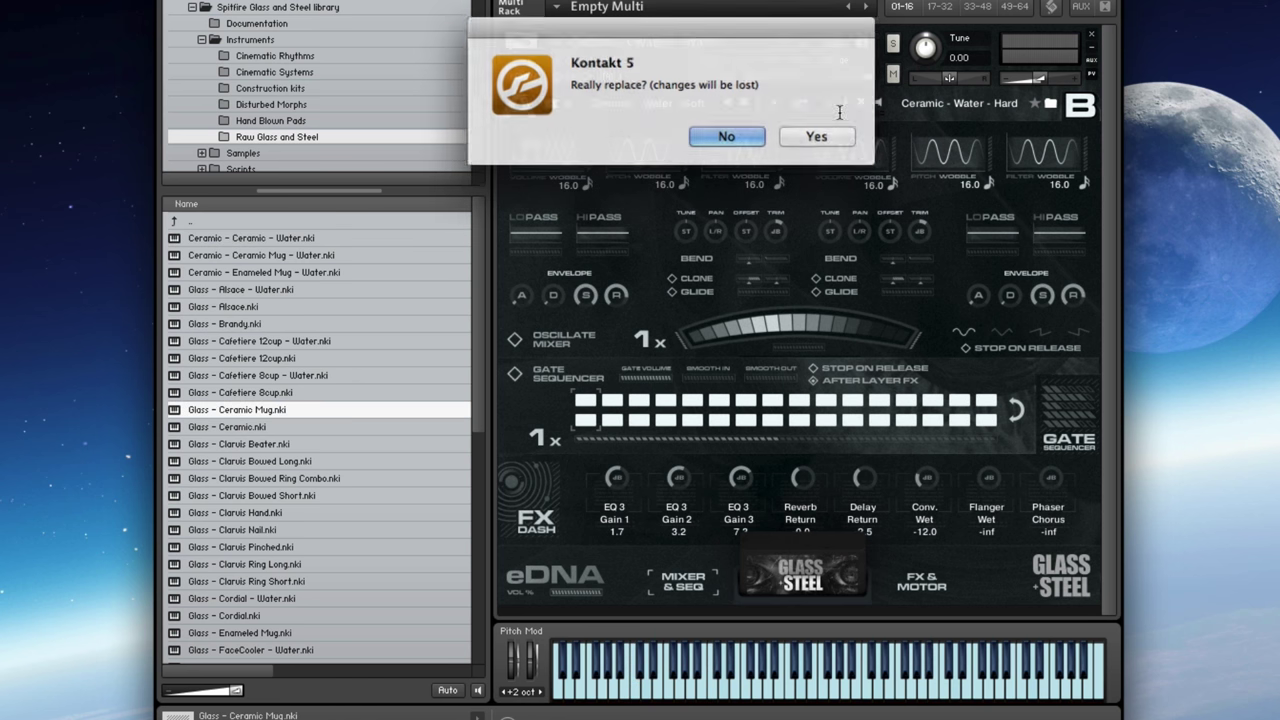
pyautogui.click(820, 136)
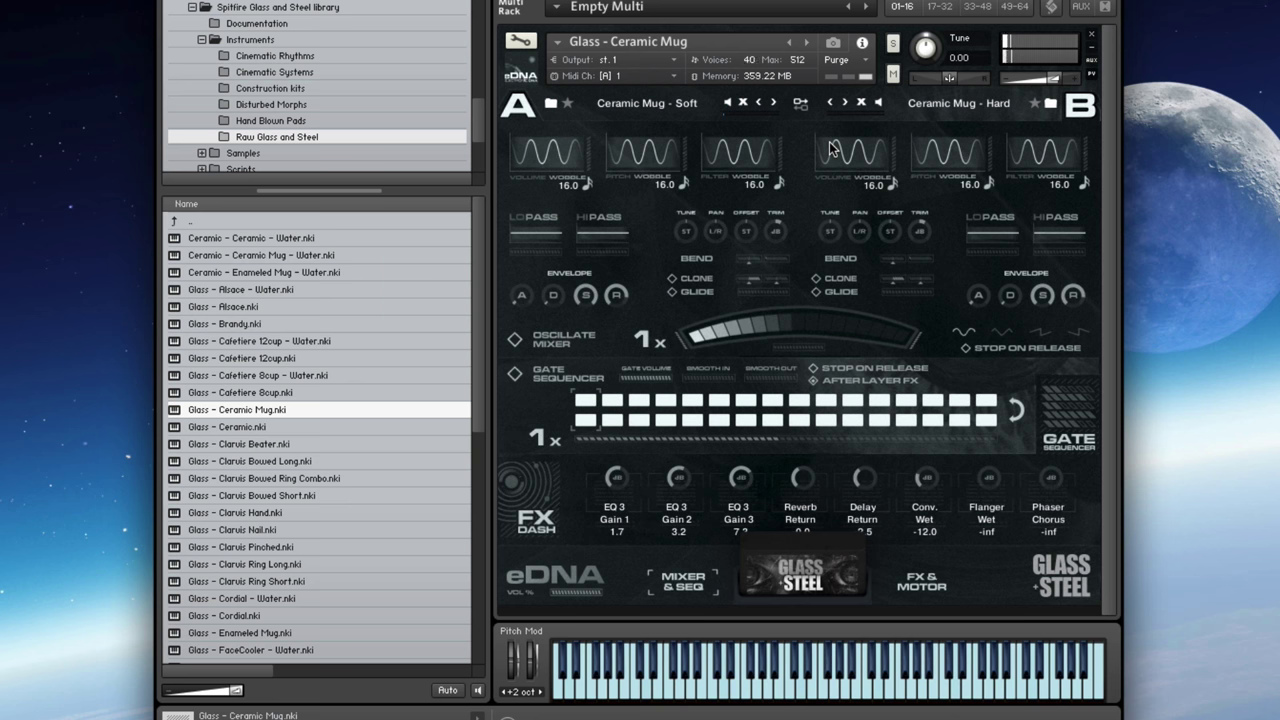
pyautogui.moveTo(268, 512); pyautogui.dragTo(680, 117)
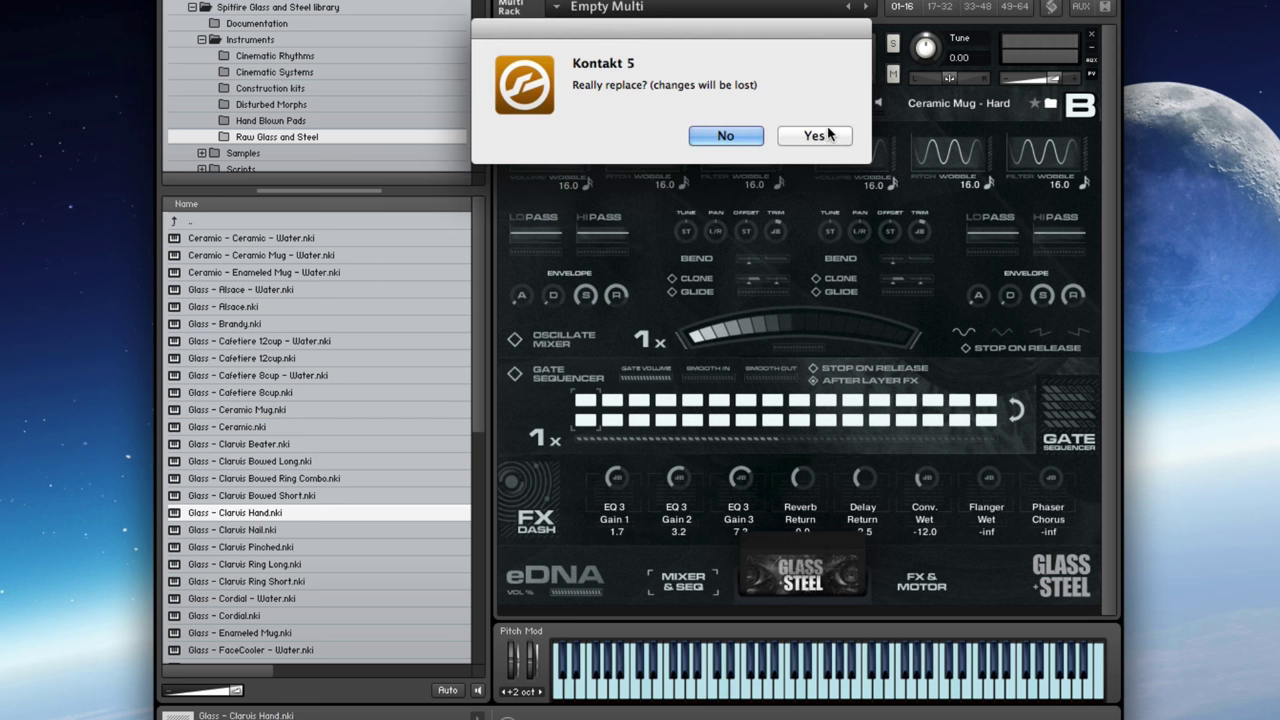
pyautogui.click(815, 133)
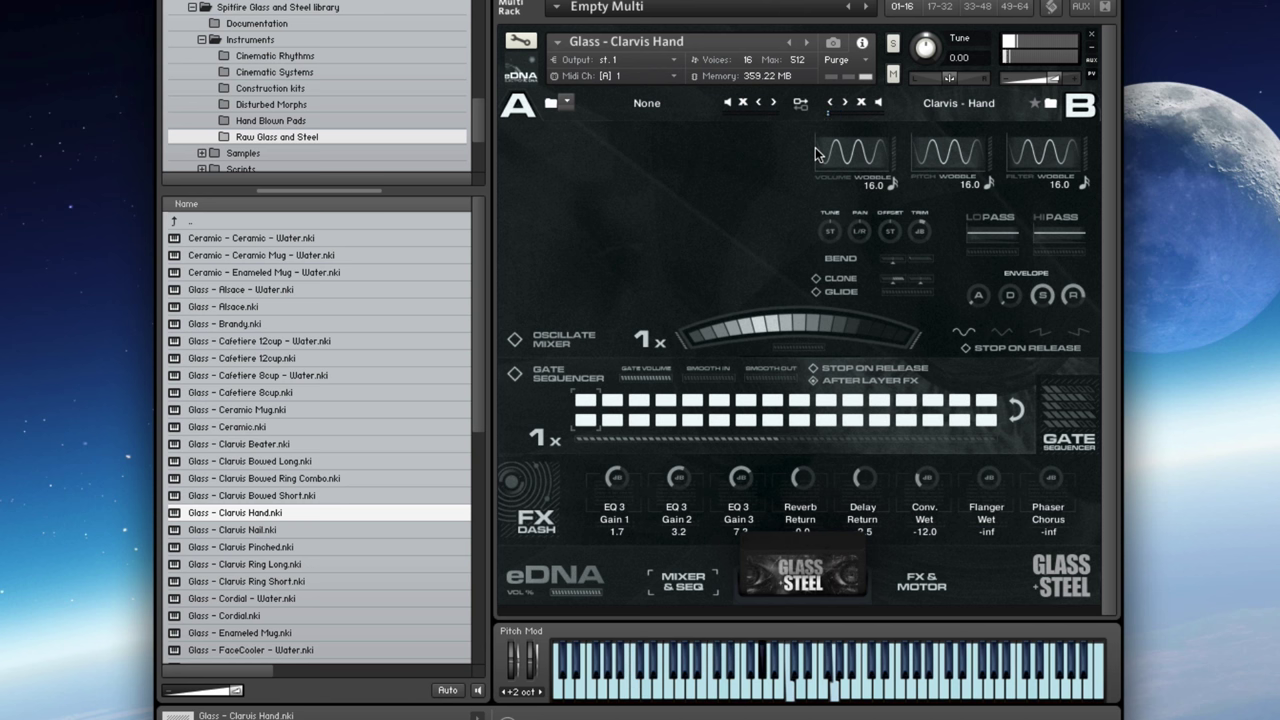
# - Replace the instrument with Glass - Clarvis Ring Long, followed by Glass - Wine Standard, accepting the loss of changes
pyautogui.doubleClick(292, 563)
pyautogui.click(818, 131)
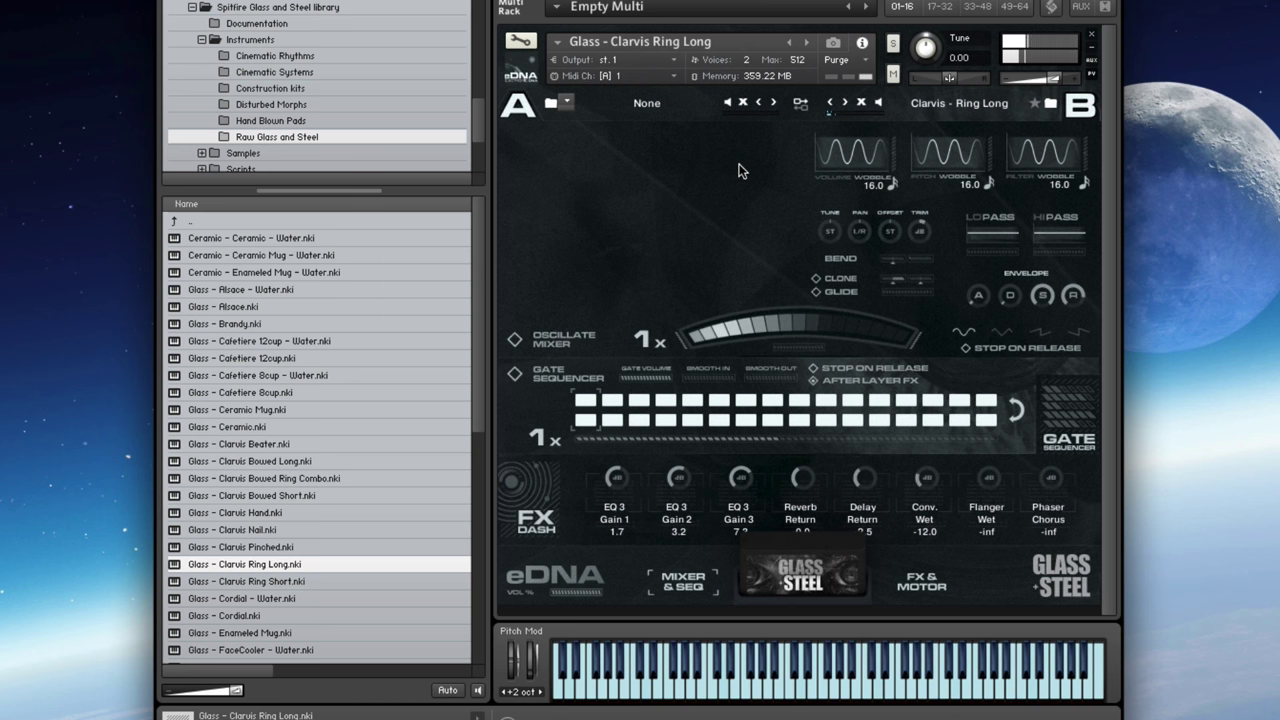
pyautogui.scroll(-7, 250, 495)
pyautogui.click(252, 500)
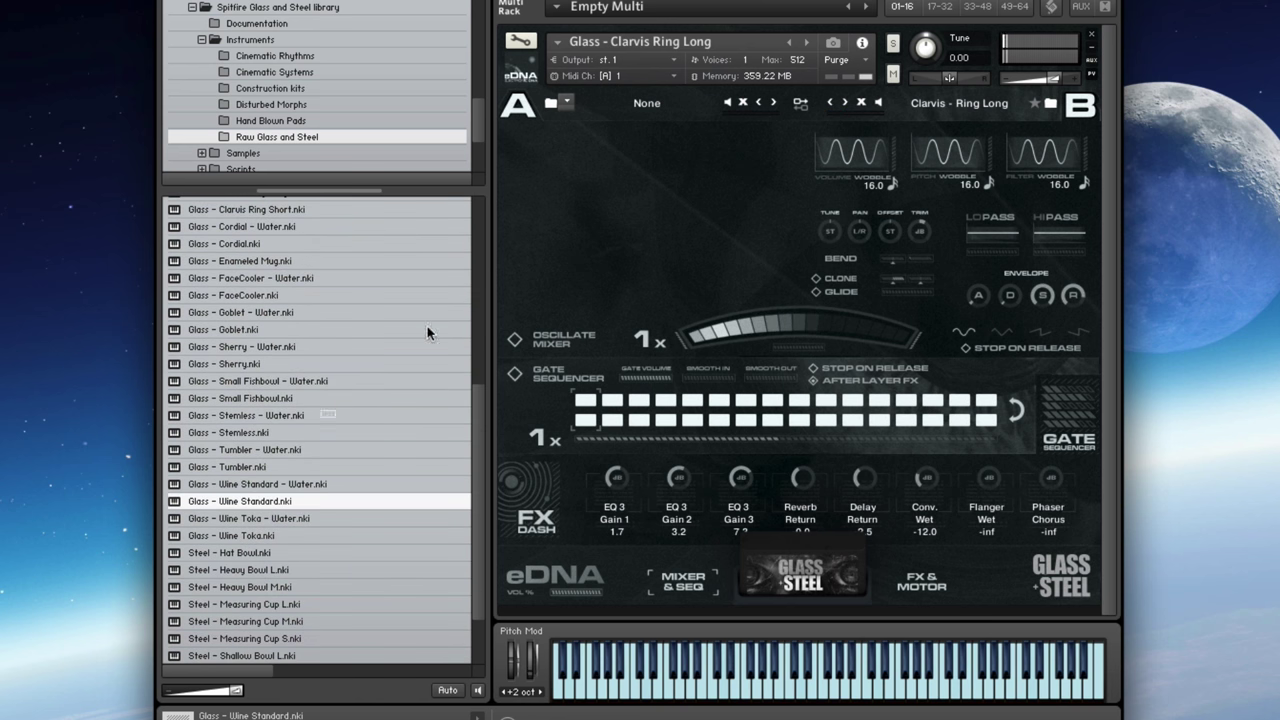
pyautogui.moveTo(818, 17); pyautogui.dragTo(665, 91)
pyautogui.click(821, 134)
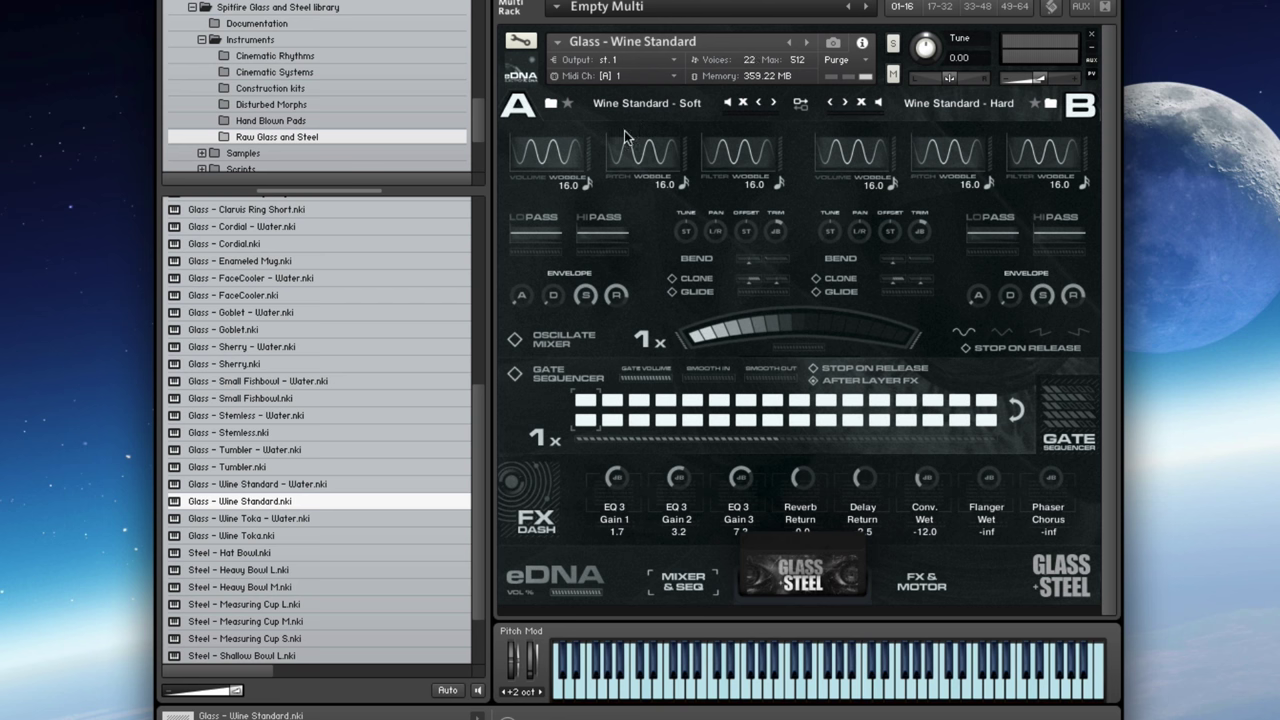
# - Replace the instrument with Steel - Heavy Bowl L, followed by Steel - Measuring Cup L, accepting the loss of changes
pyautogui.moveTo(301, 571); pyautogui.dragTo(821, 70)
pyautogui.click(814, 136)
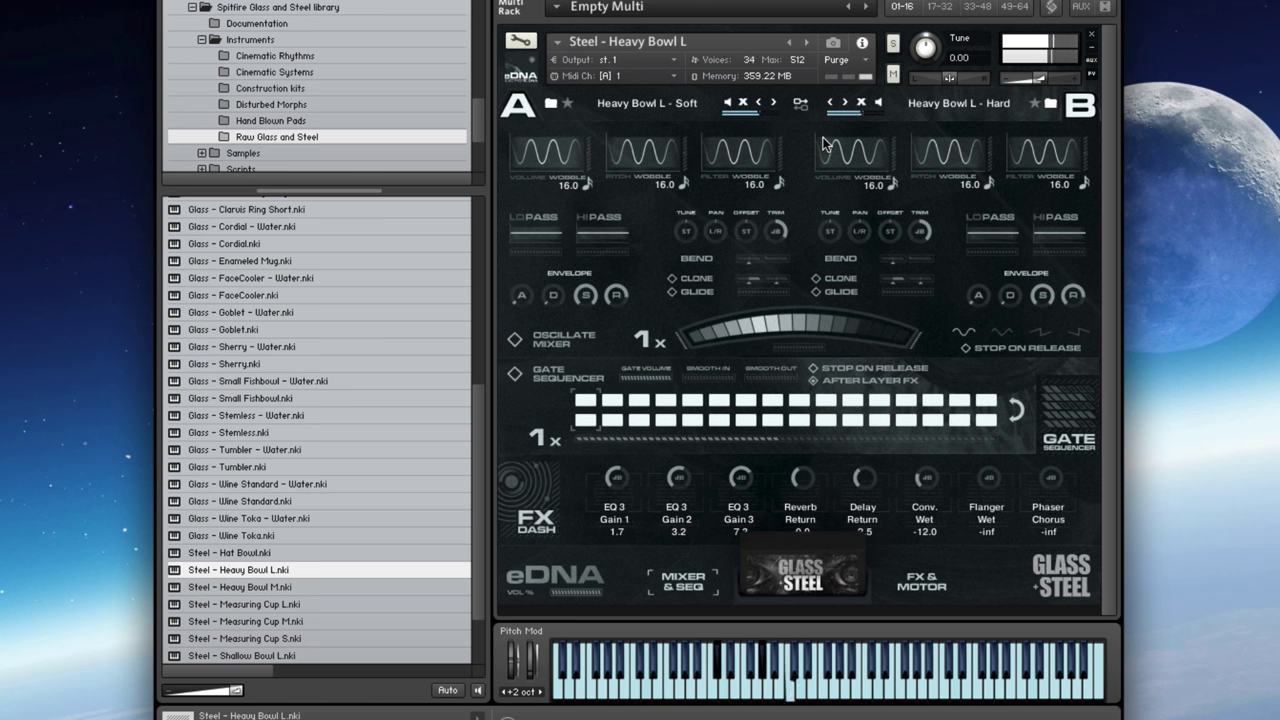
pyautogui.click(317, 602)
pyautogui.click(836, 134)
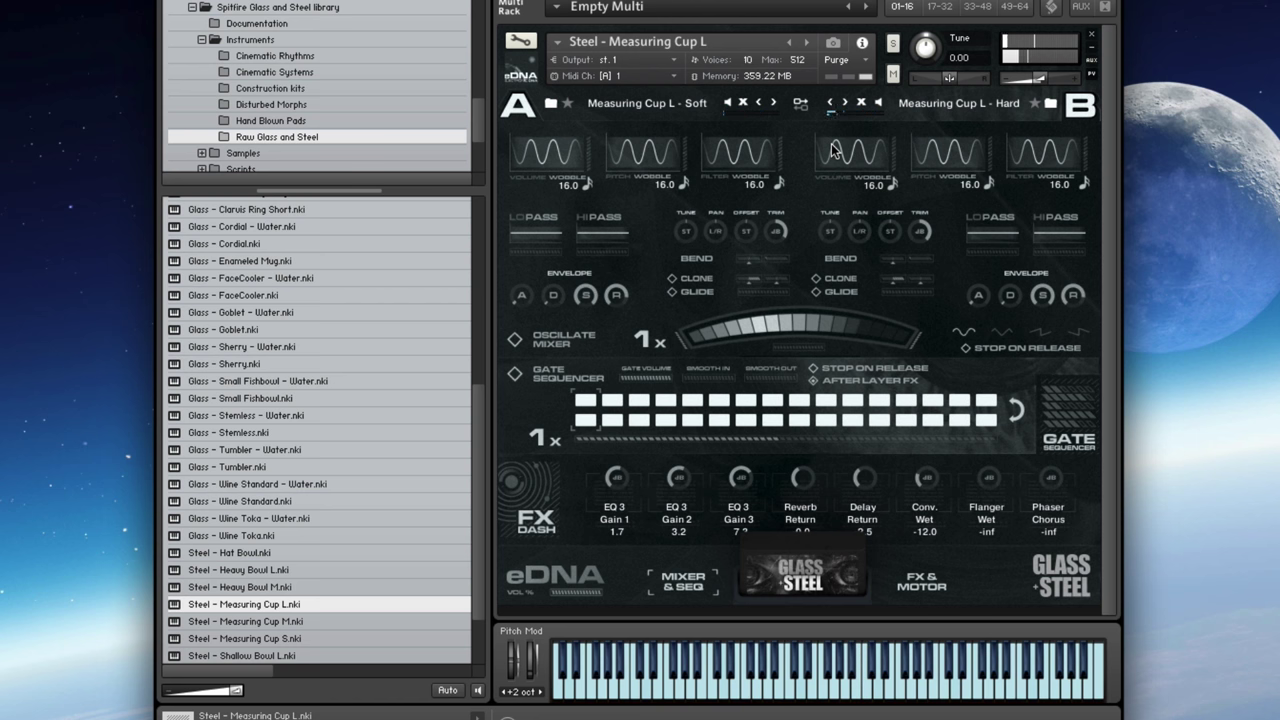
# - Replace the instrument with Steel - Tall Bowl from the Raw Glass and Steel folder, accepting the loss of changes
pyautogui.scroll(-5, 310, 638)
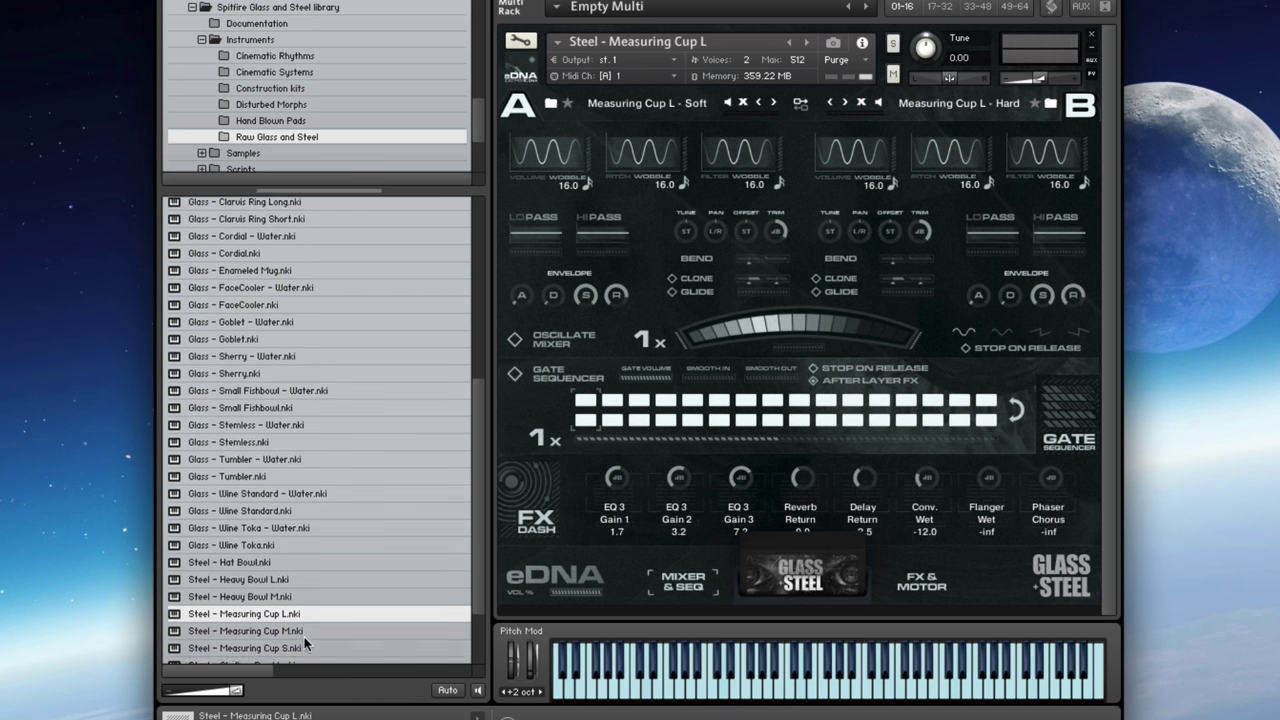
pyautogui.click(276, 641)
pyautogui.moveTo(423, 555); pyautogui.dragTo(790, 70)
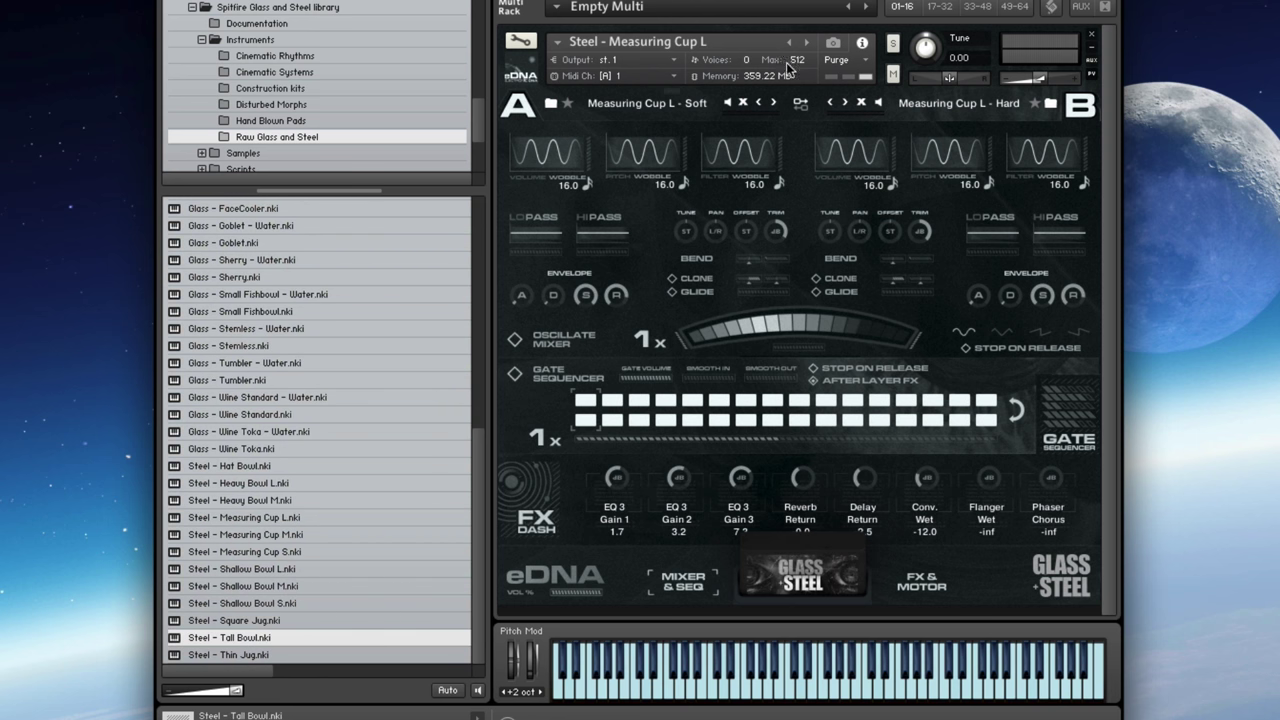
pyautogui.click(805, 140)
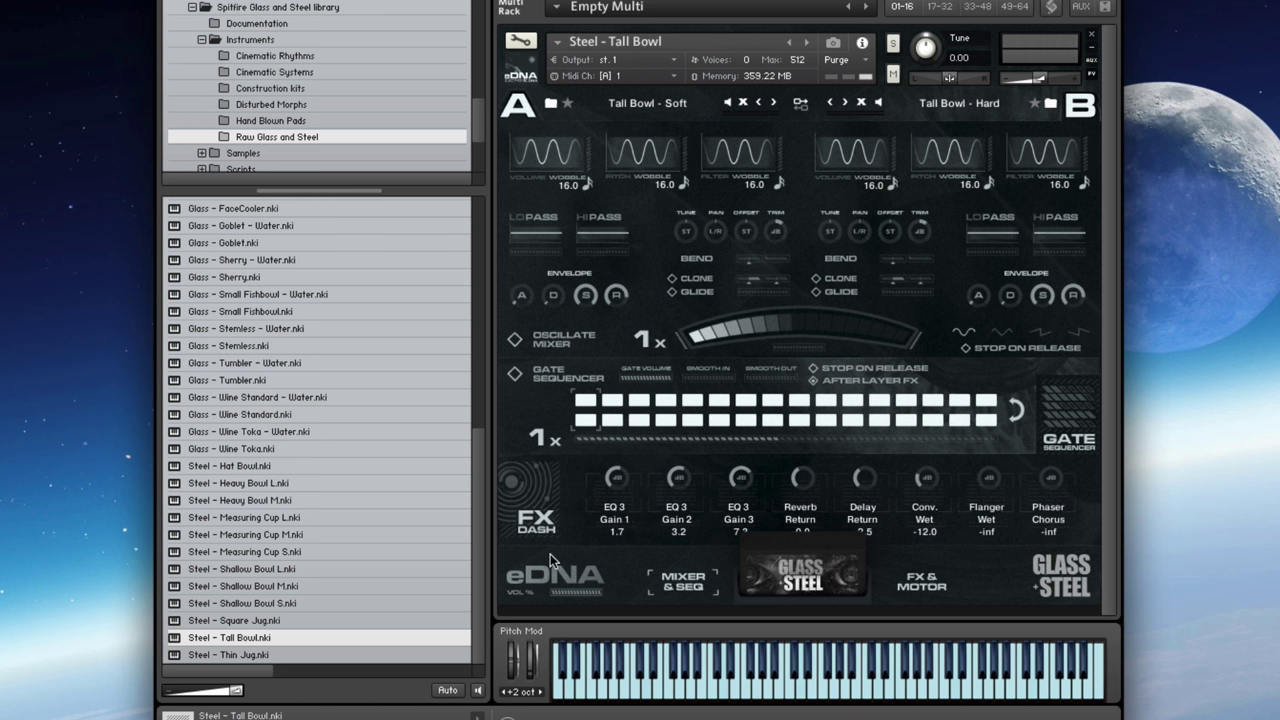
# - Browse the patch list of the Cinematic Rhythms folder and examine the instrument's Mixer & Seq and FX & Motor pages
pyautogui.click(280, 56)
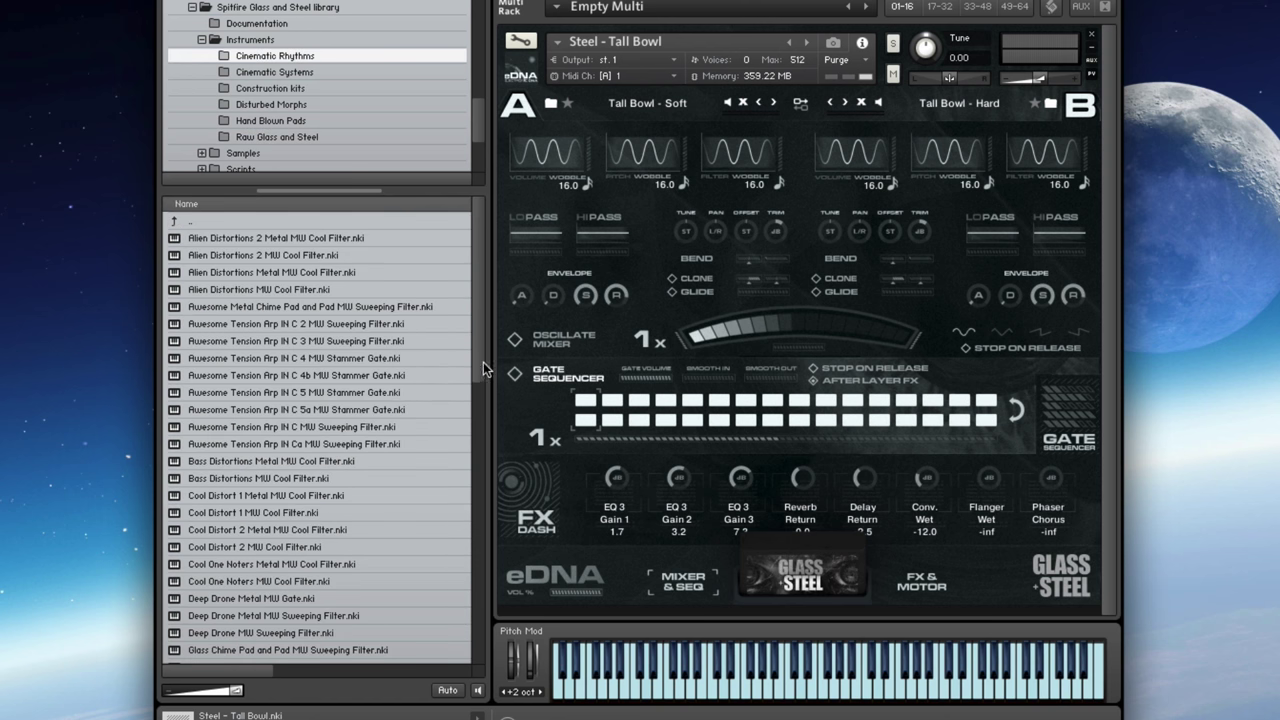
pyautogui.scroll(-15, 480, 366)
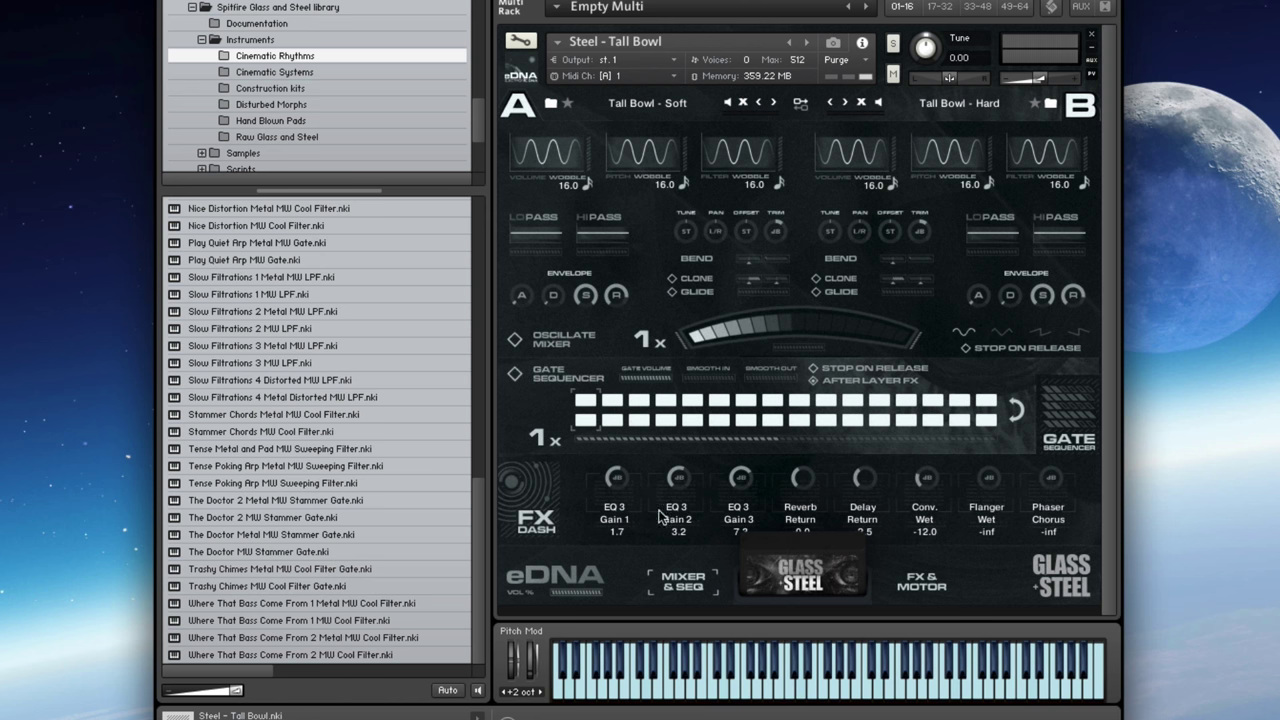
pyautogui.click(921, 581)
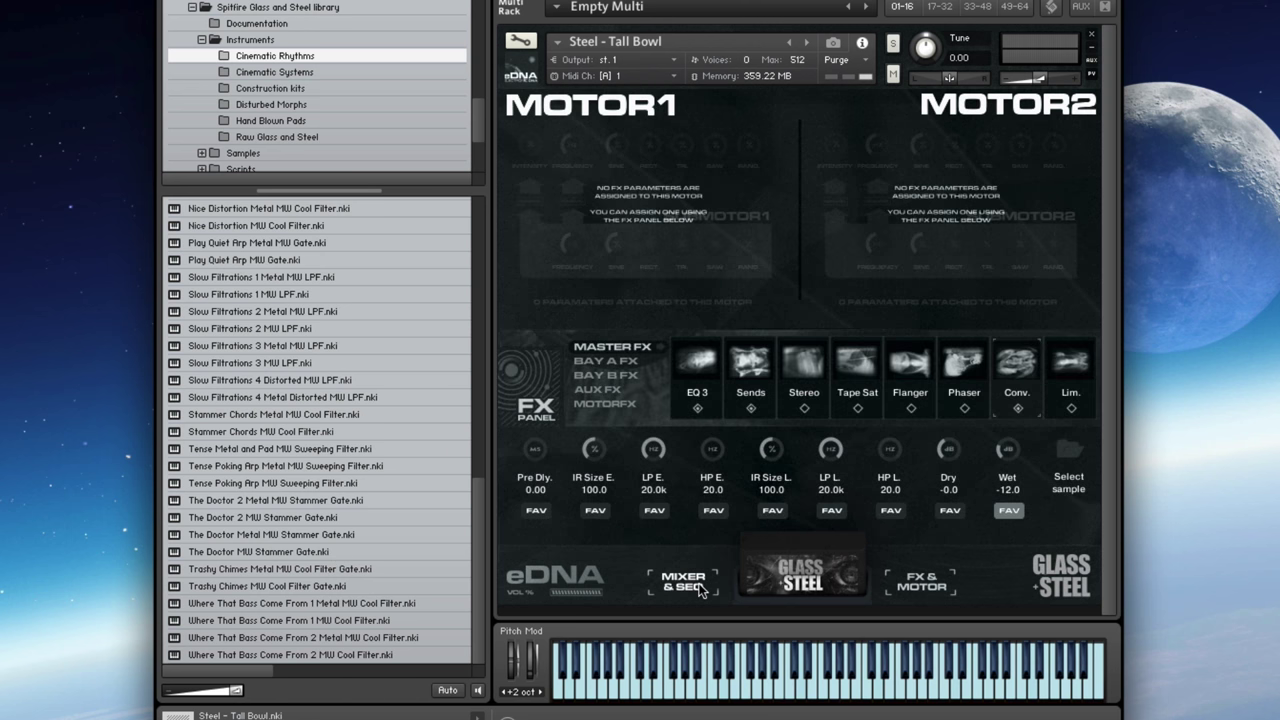
pyautogui.click(699, 589)
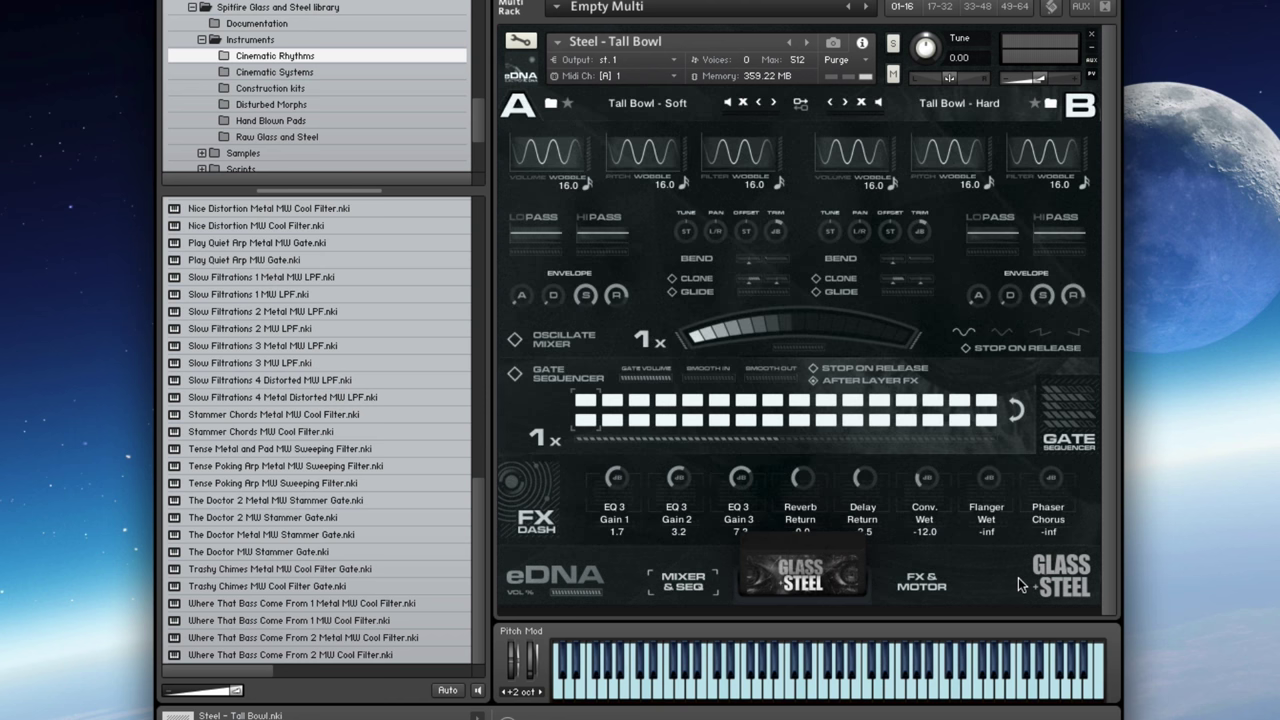
pyautogui.click(925, 582)
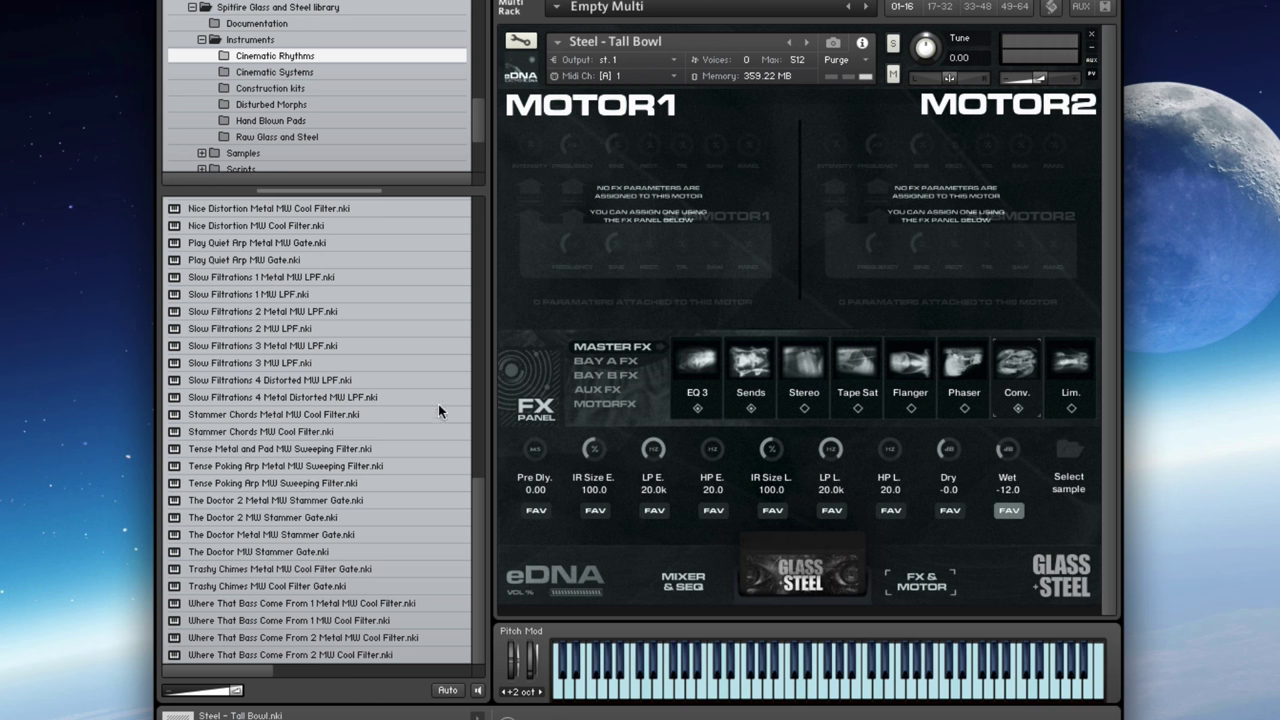
pyautogui.scroll(15, 477, 386)
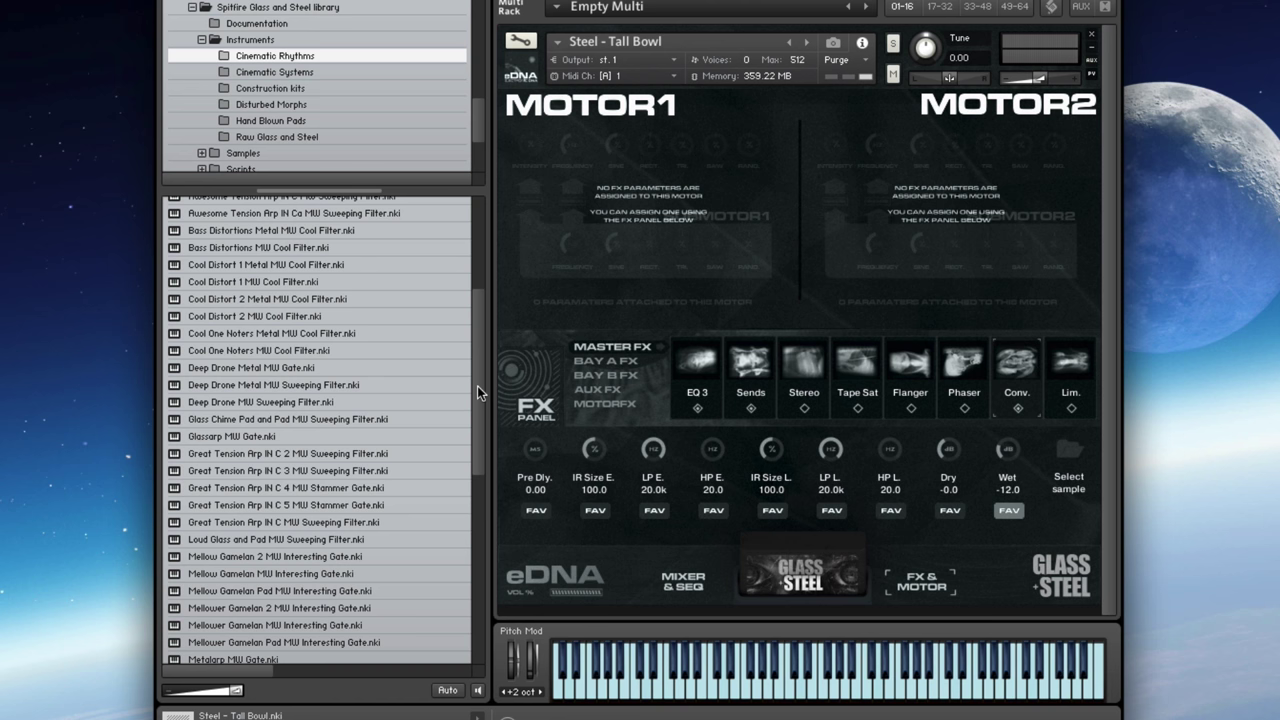